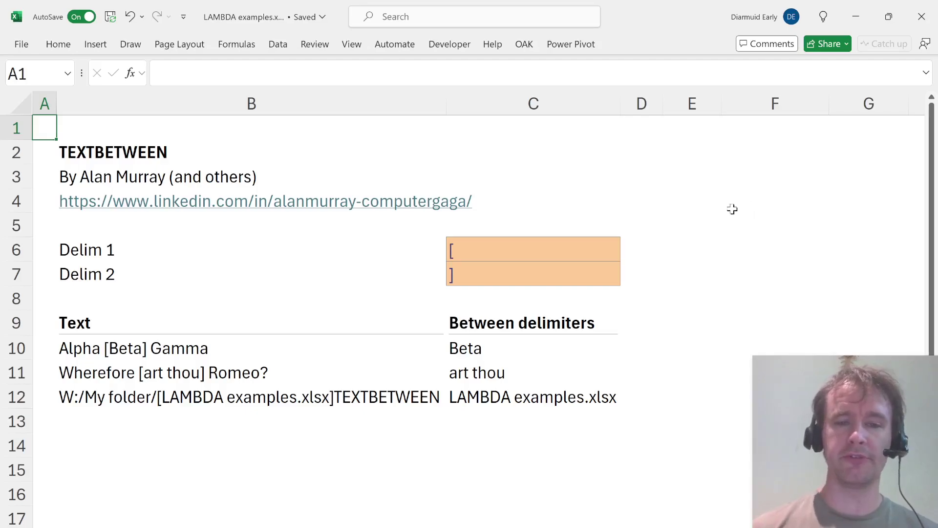
Inspect the [ and ] delimiters, the sample text 'Alpha [Beta] Gamma' and C10's TEXTBETWEEN formula.
click(492, 244)
click(492, 268)
click(485, 242)
click(483, 267)
click(135, 353)
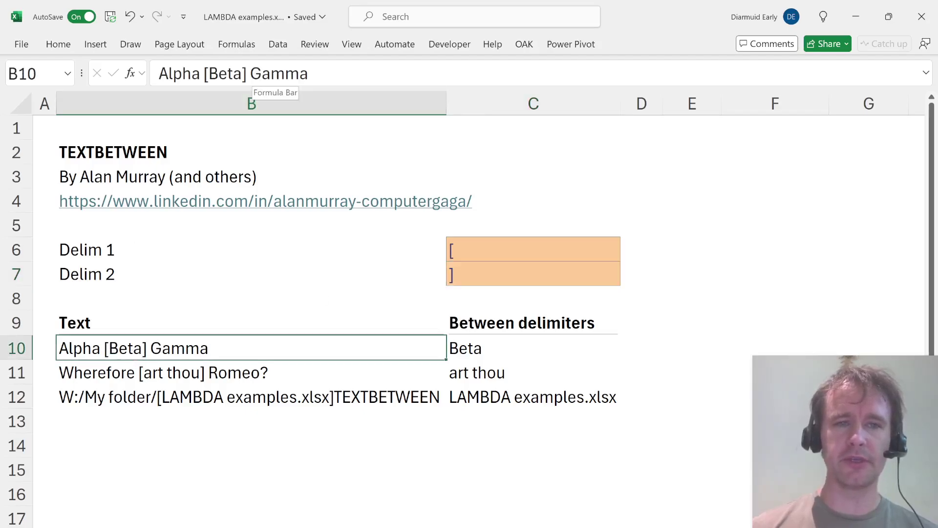
click(496, 344)
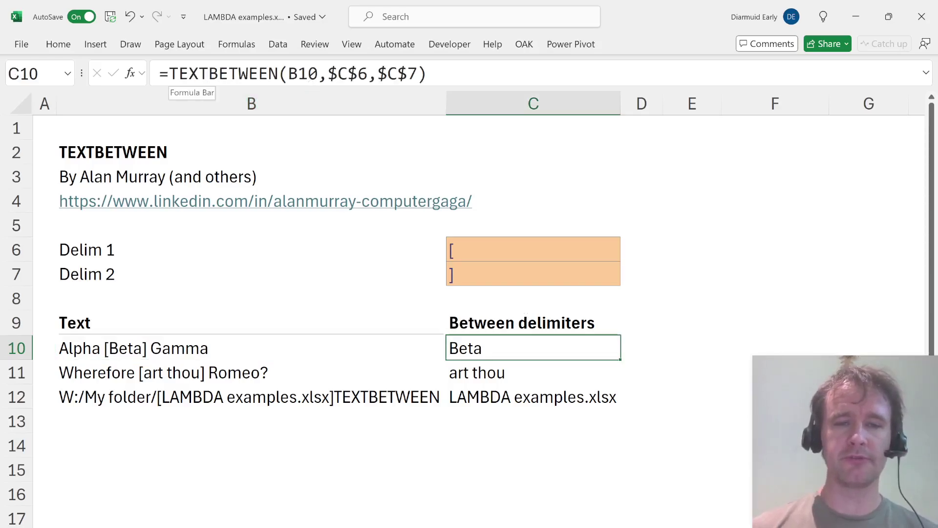
Step through C10's formula arguments unchanged, then look at the B10 source text and the B12 file path.
click(190, 73)
key(Right)
key(Right)
key(Right)
key(Right)
key(Right)
key(Right)
key(Right)
key(Right)
key(Right)
key(Right)
key(Right)
key(Right)
key(Right)
key(Right)
key(Right)
key(Right)
key(Right)
key(Right)
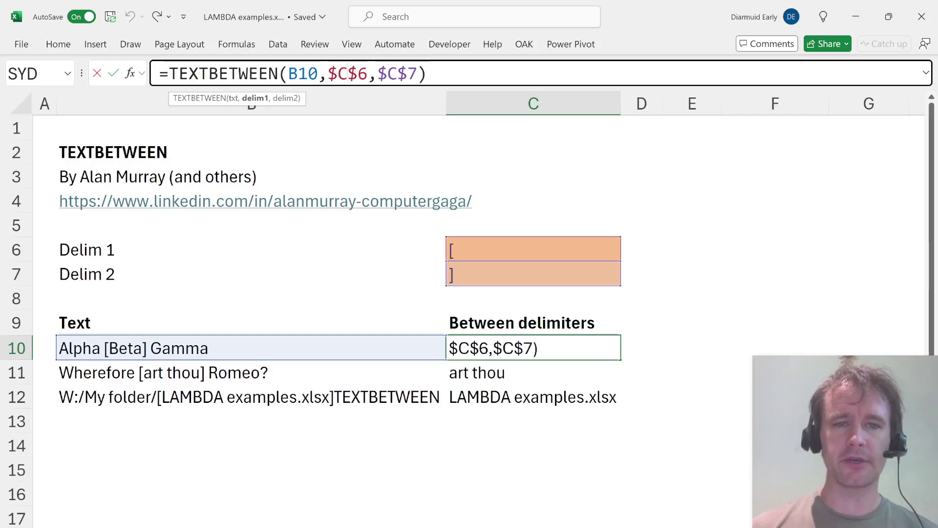
key(ctrl+Return)
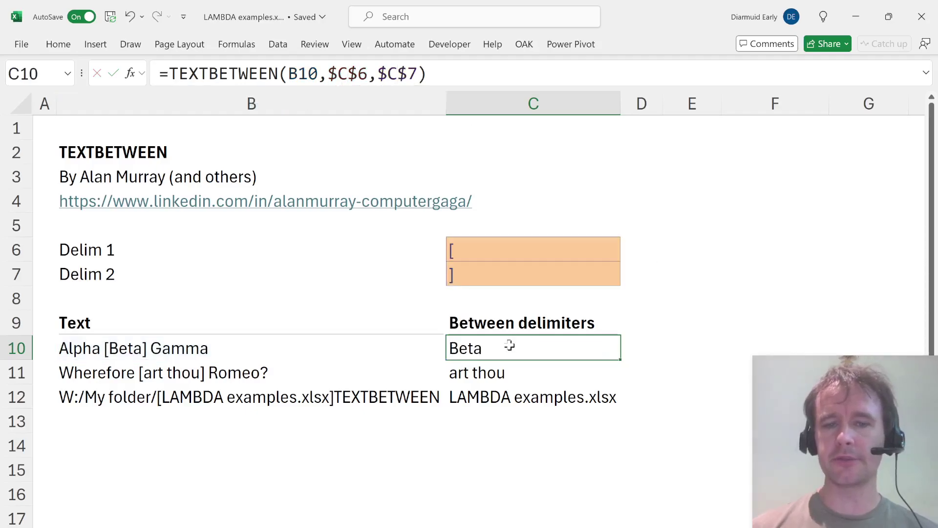
click(181, 354)
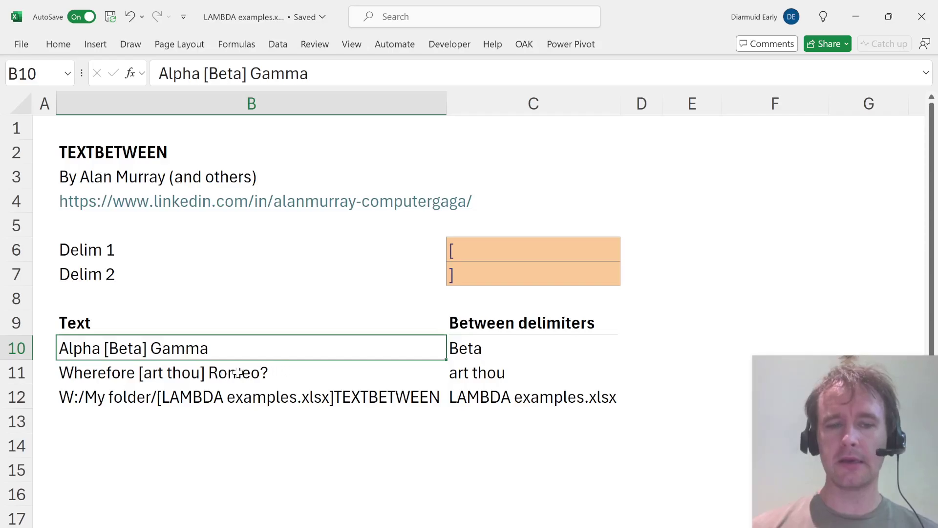
click(136, 395)
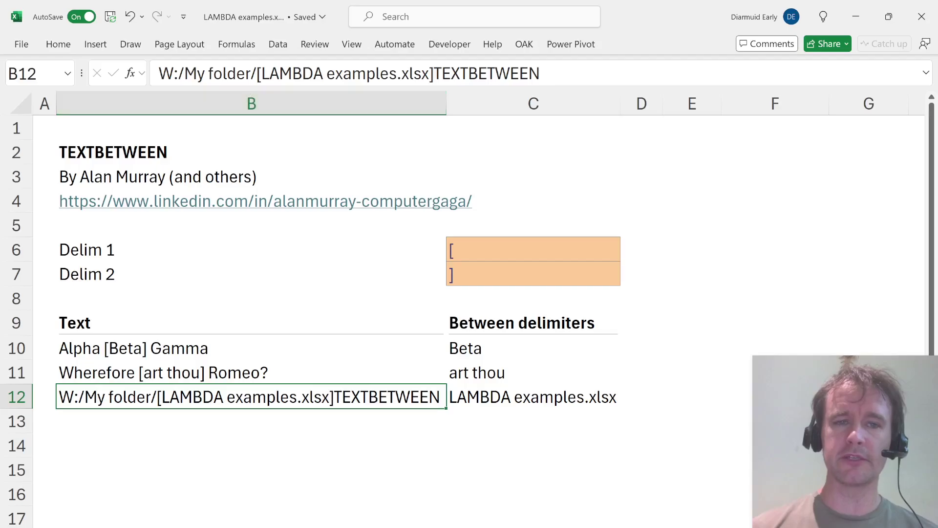
Try a =CELL filename formula in B14, then abandon it, leaving B14 empty.
key(Down)
key(Down)
text(=cel)
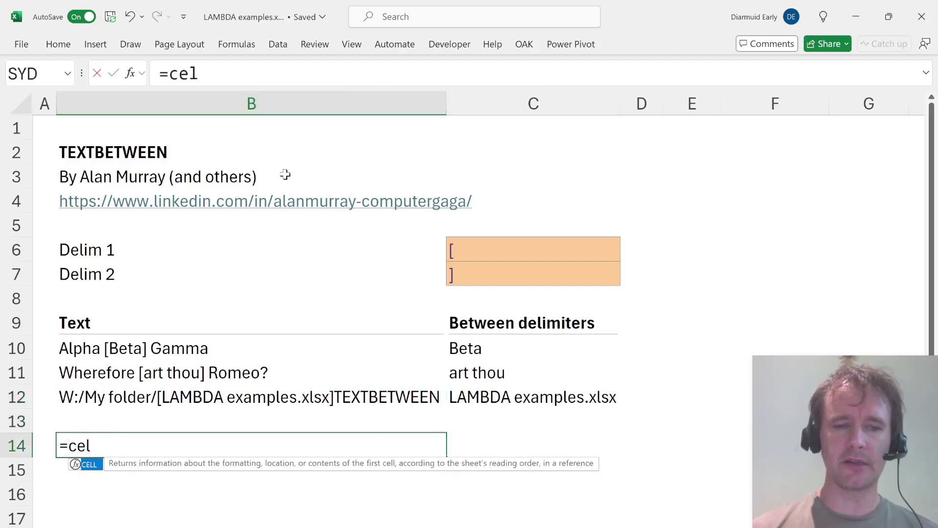
key(Tab)
key(Down)
key(Down)
key(Down)
key(Down)
key(Tab)
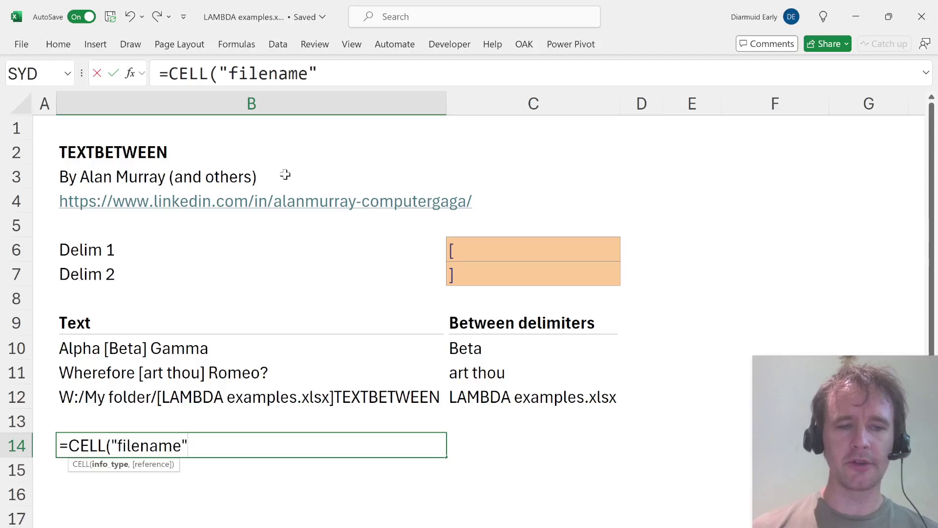
text())
key(Escape)
Mark the bracketed workbook name in B12's path, try a fileName formula in B14, then clear it.
click(65, 400)
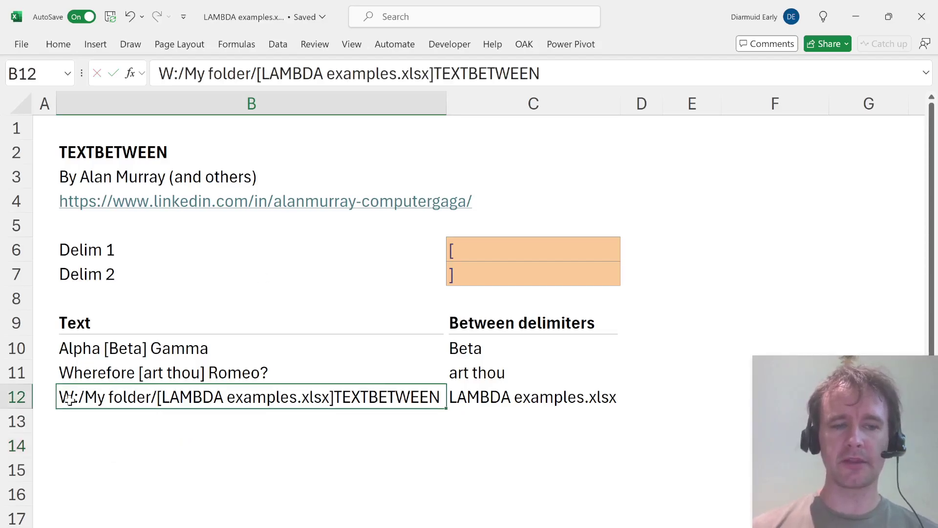
drag(258, 73, 540, 74)
key(Escape)
key(Down)
key(Down)
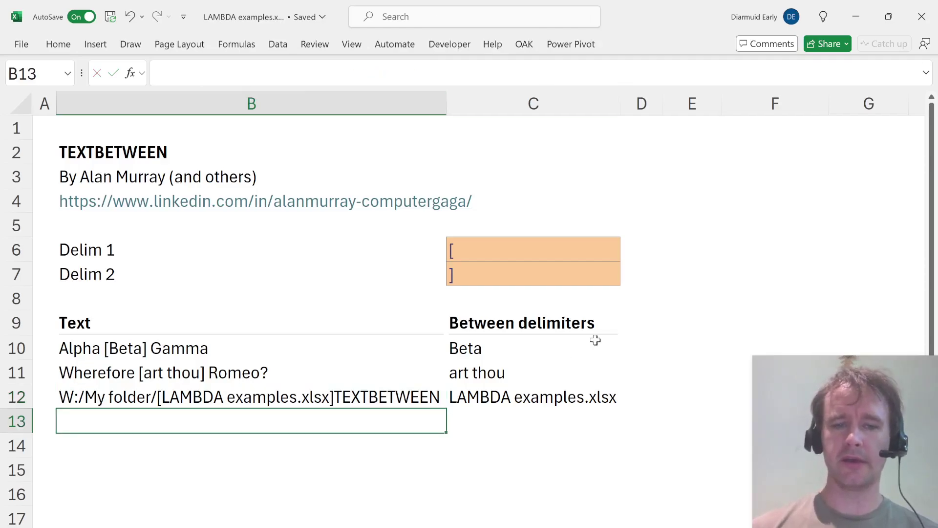
text(=fil)
key(Tab)
key(Return)
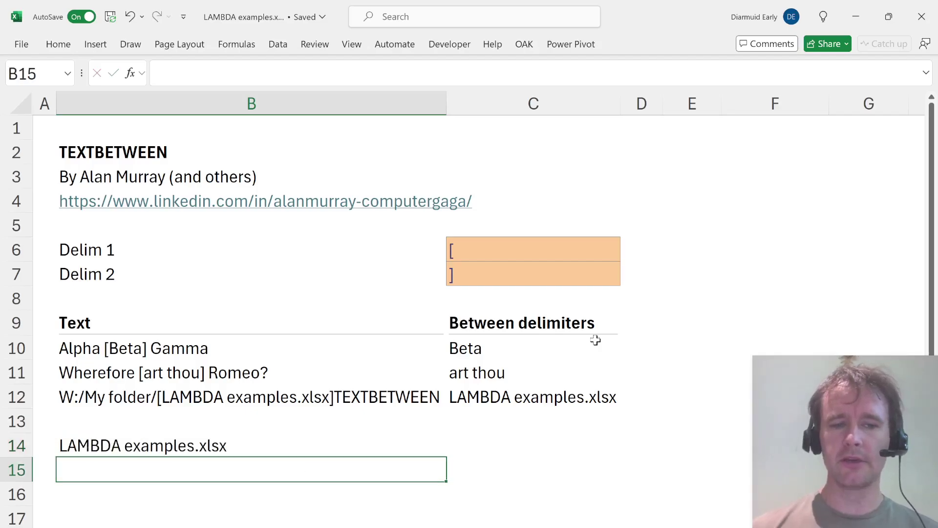
key(Up)
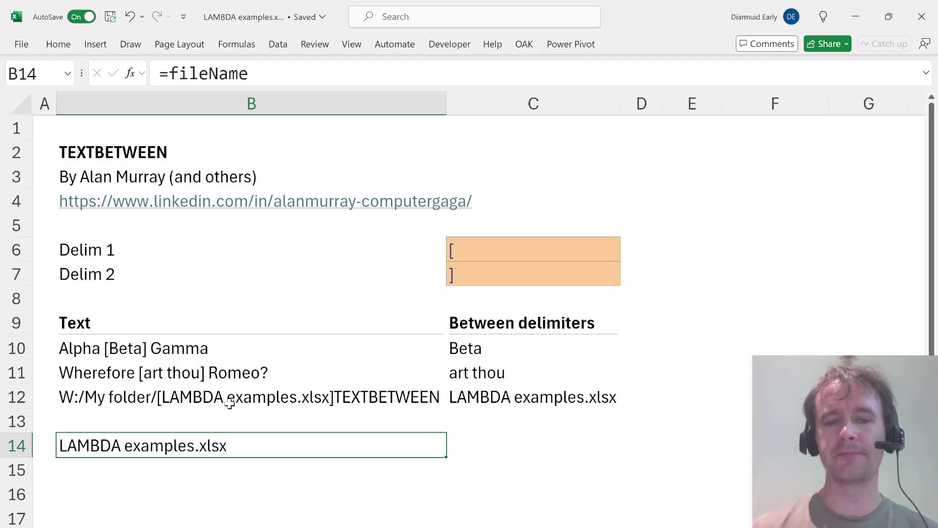
key(Delete)
Return to A1 and look at the author credit in B3.
key(ctrl+Home)
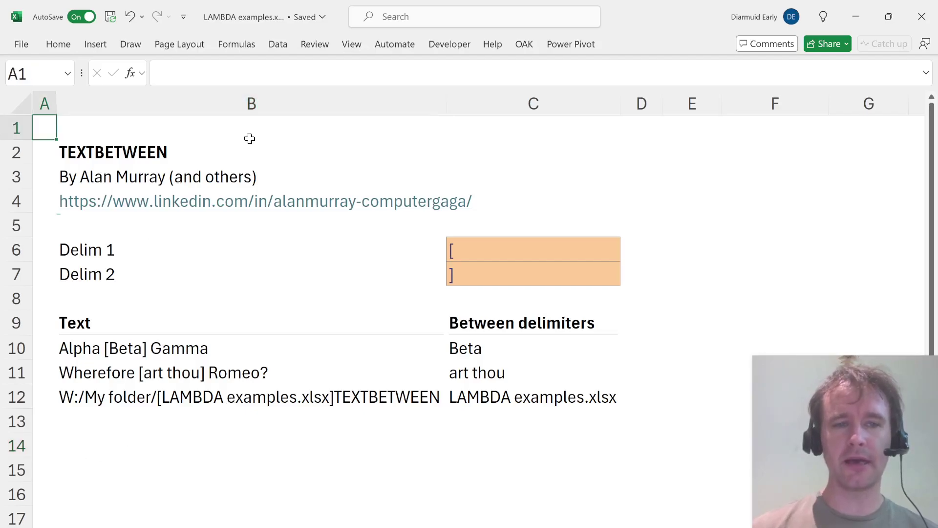
click(93, 176)
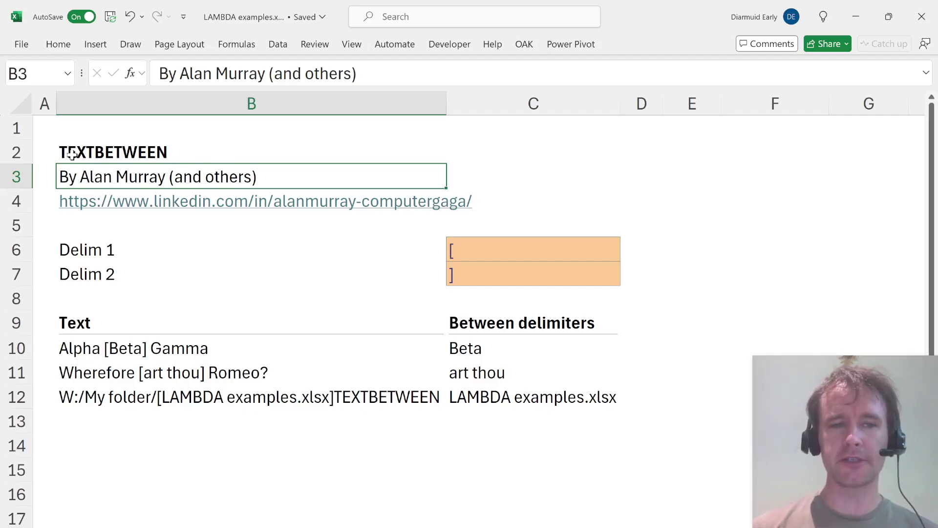
click(46, 161)
key(ctrl+Home)
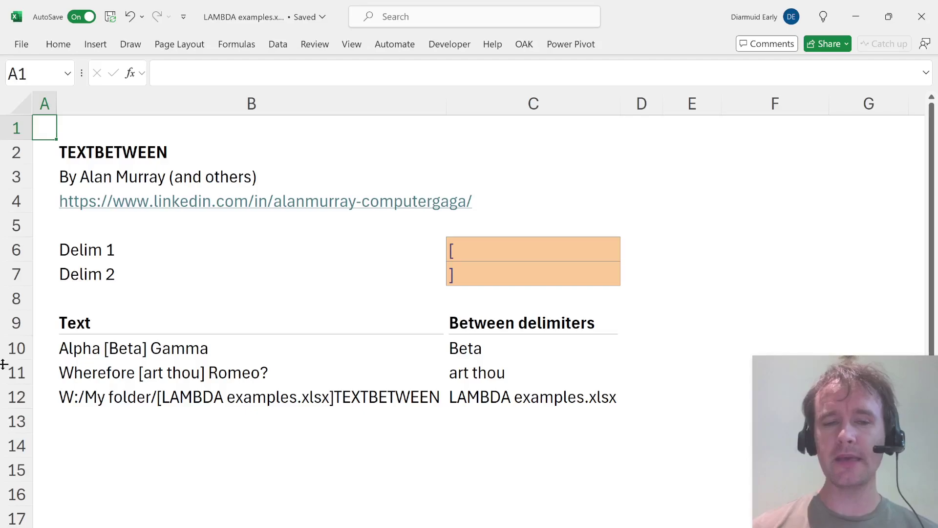
key(ctrl+Page_Down)
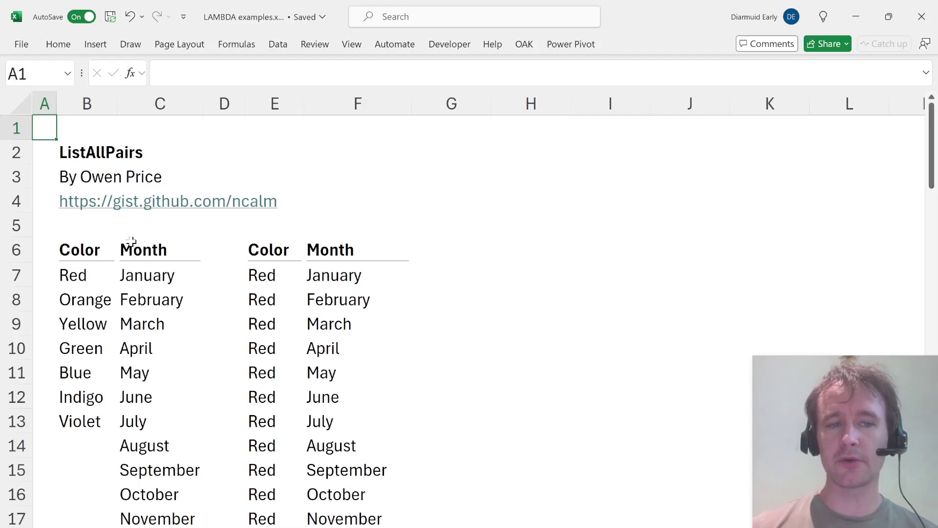
click(74, 275)
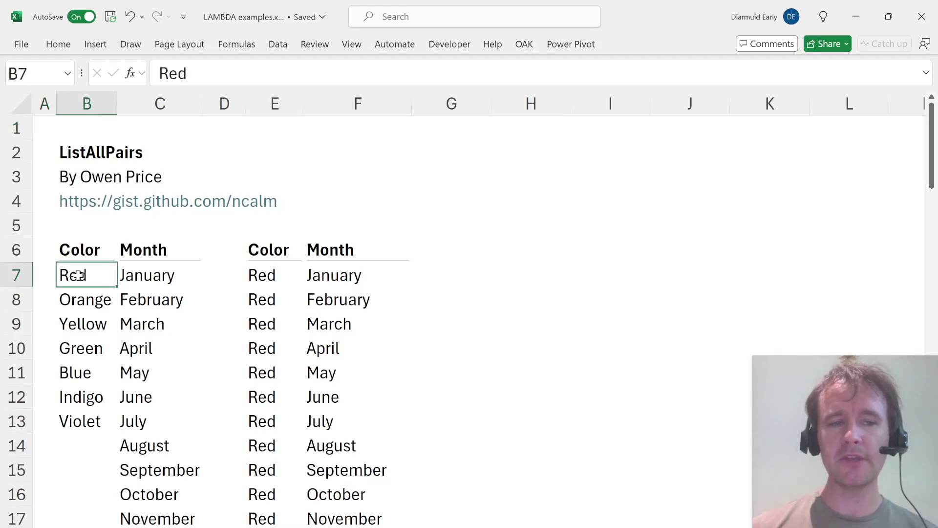
key(ctrl+shift+Down)
key(Right)
key(ctrl+shift+Down)
key(Right)
key(Right)
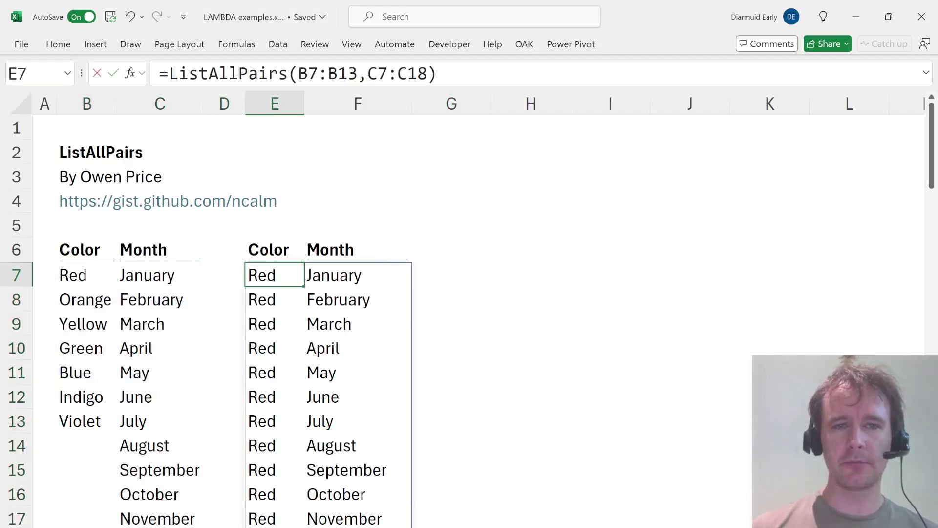
key(F2)
key(Left)
key(Left)
key(Left)
key(Left)
key(Left)
key(Escape)
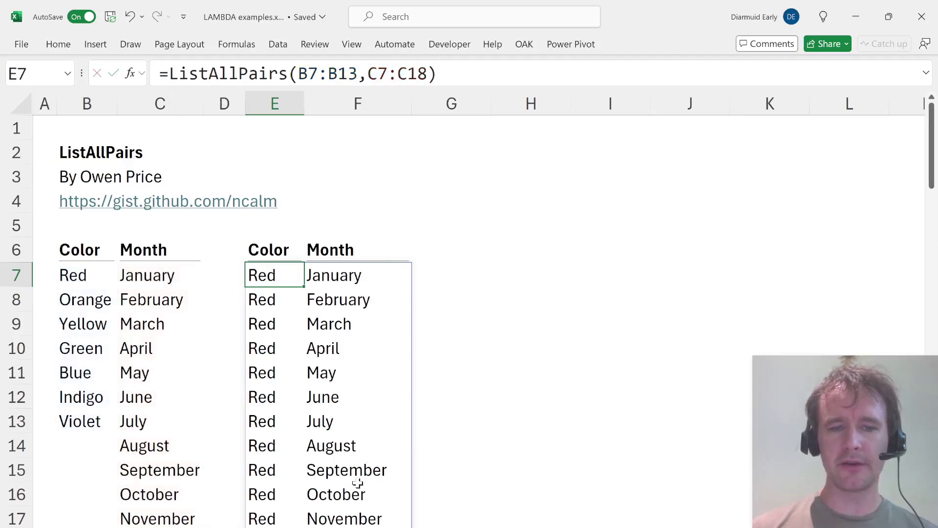
scroll(355, 478, down, 2)
scroll(314, 425, down, 6)
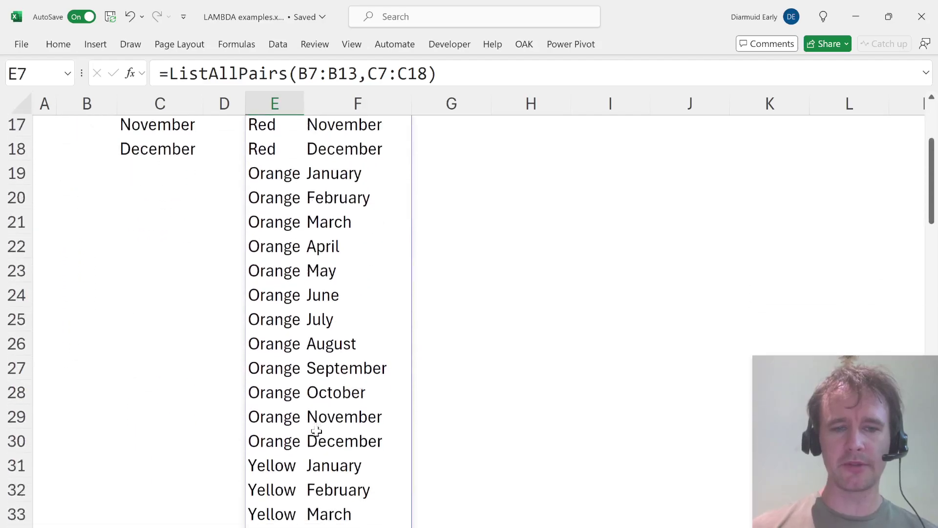
scroll(341, 281, up, 8)
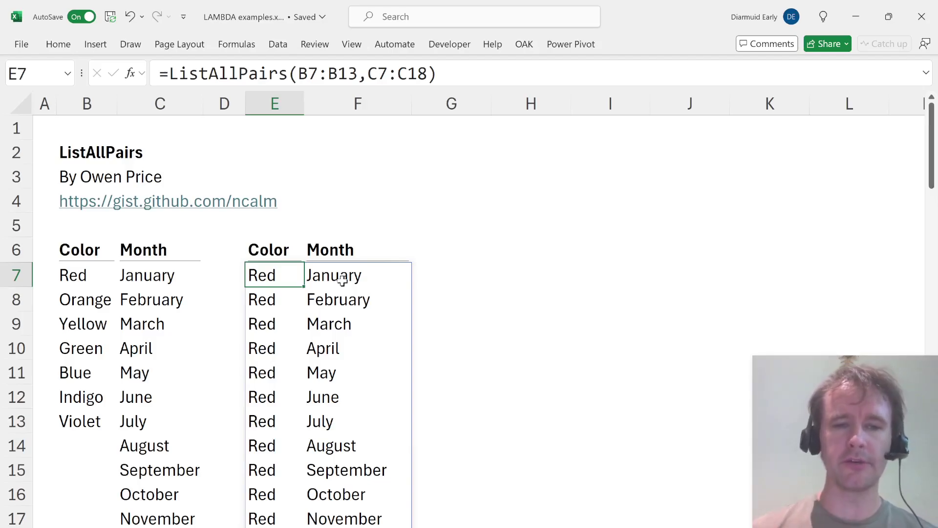
key(ctrl+Home)
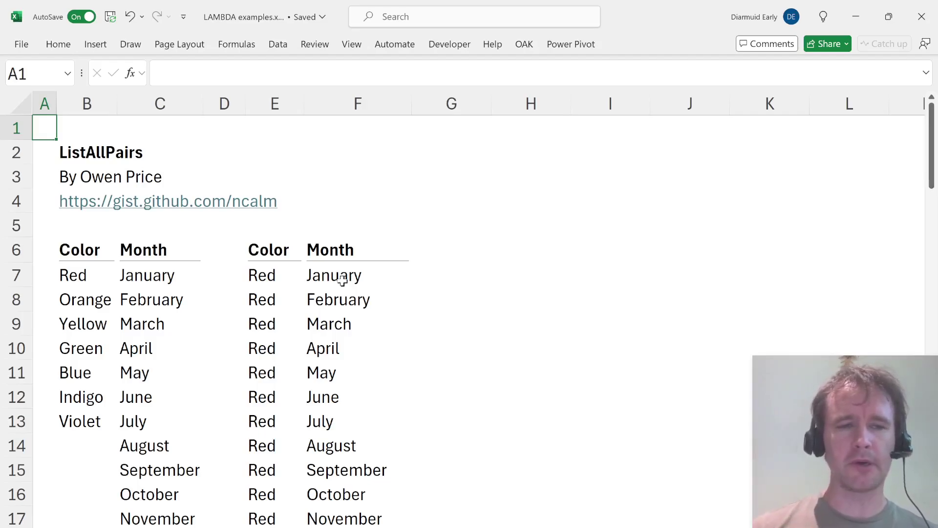
Move to the RGBtoColorName sheet and select row 7's RGB values 251, 226 and 213.
key(ctrl+Page_Down)
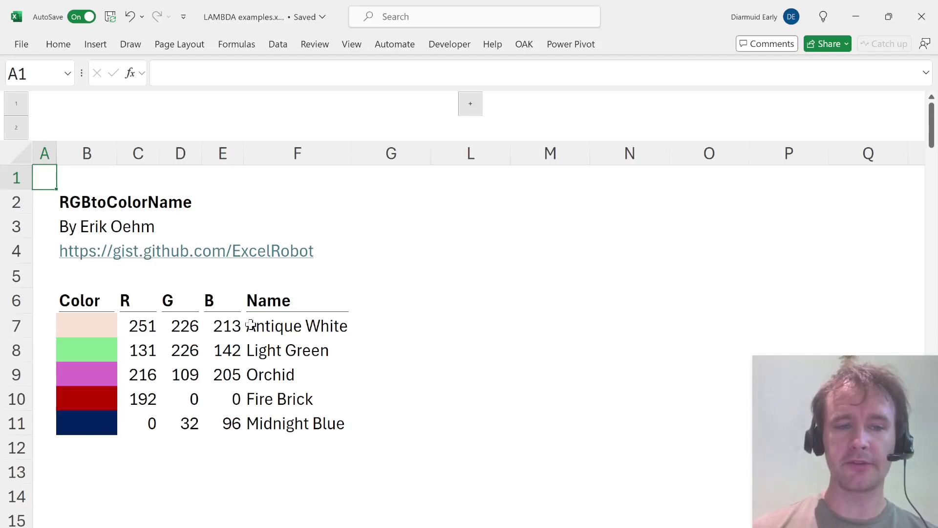
click(137, 324)
click(181, 325)
click(215, 326)
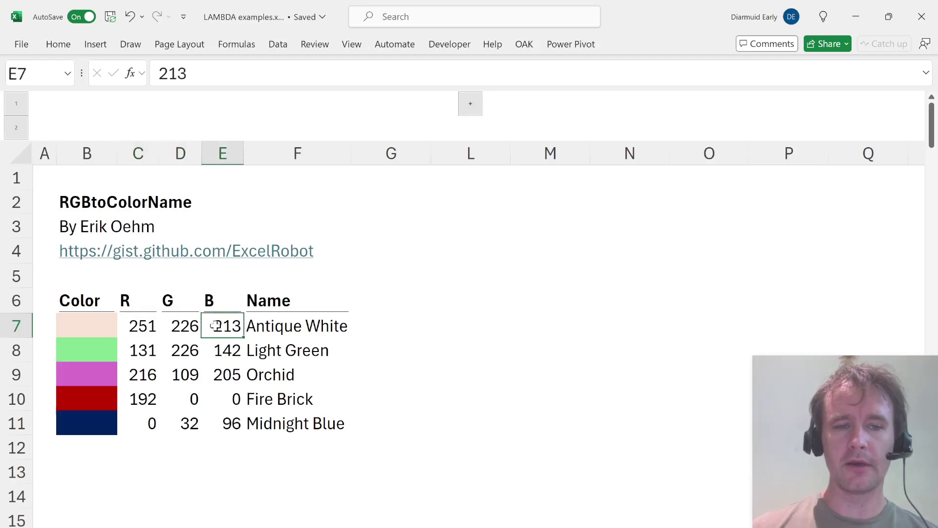
drag(131, 326, 223, 326)
Check B7's Antique White fill as custom RGB 251, 226, 213, closing the dialogs without changes.
click(100, 326)
key(ctrl+1)
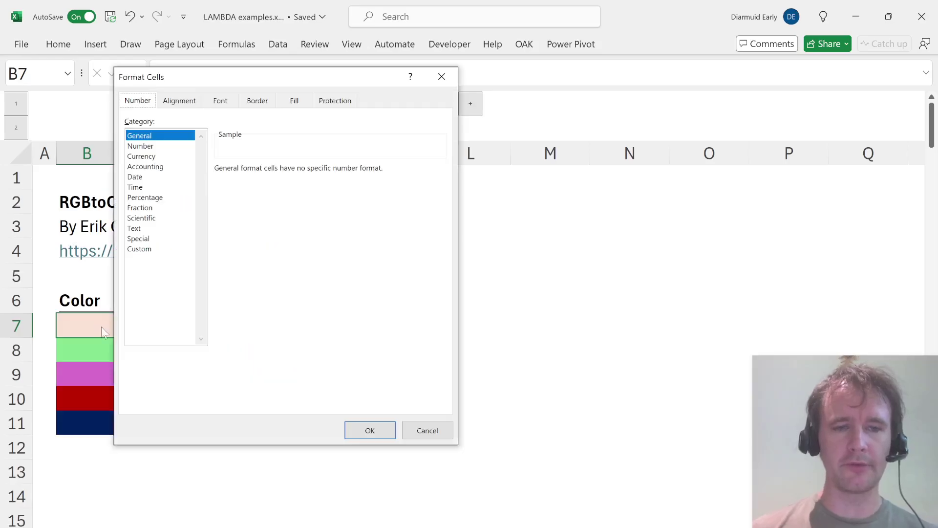
click(295, 102)
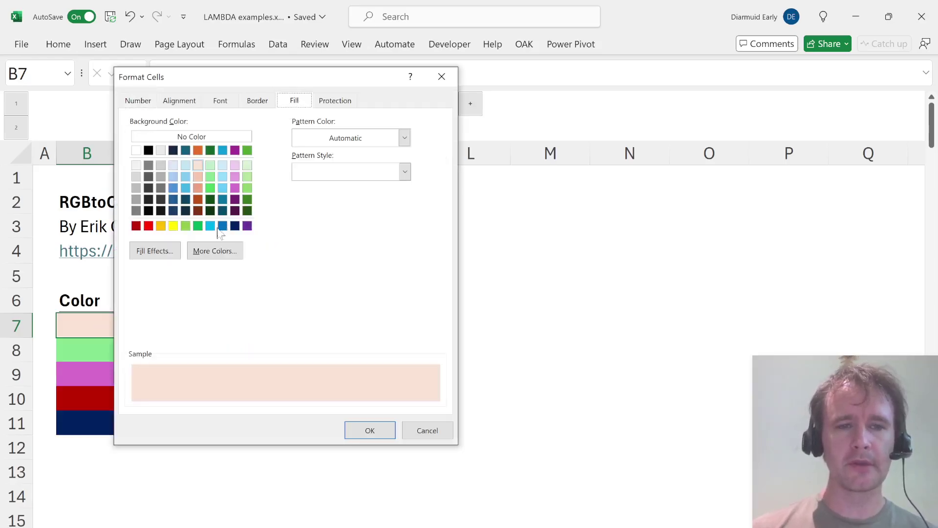
click(199, 258)
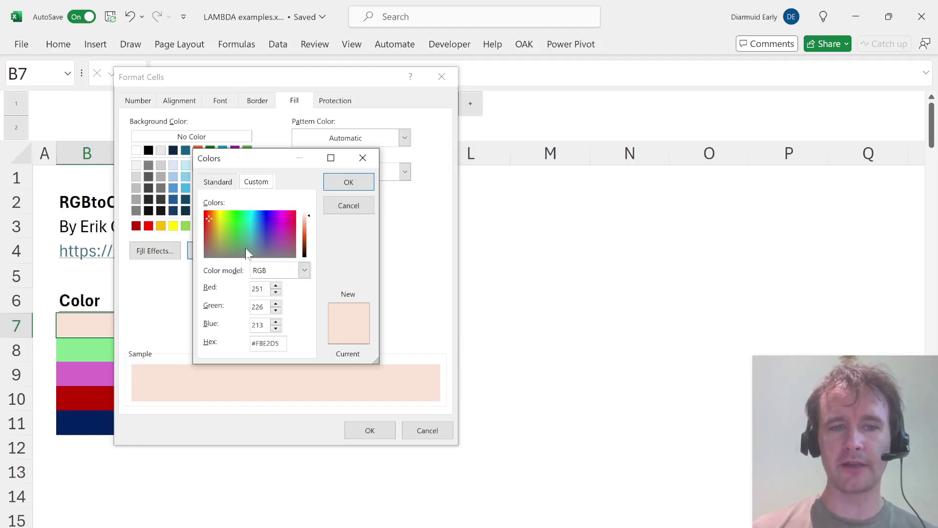
drag(250, 246, 262, 229)
key(Escape)
key(Escape)
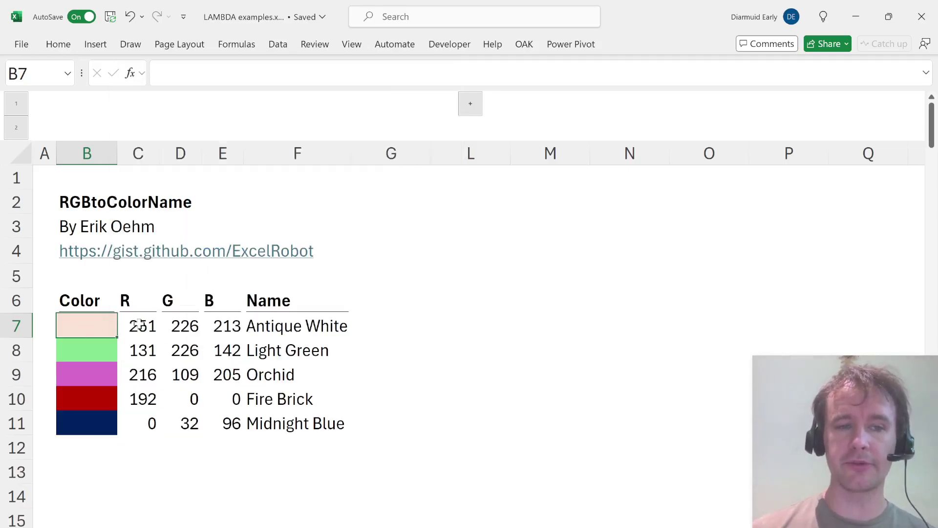
drag(140, 325, 229, 315)
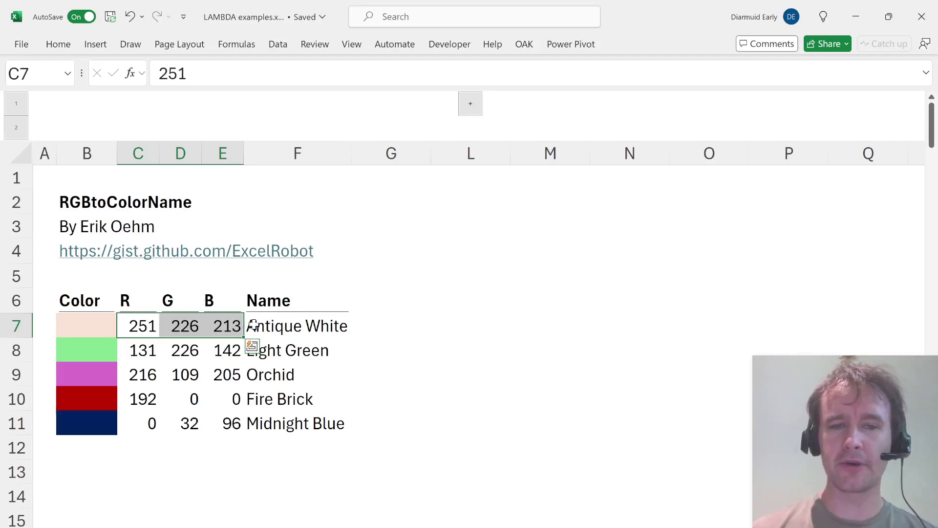
click(470, 103)
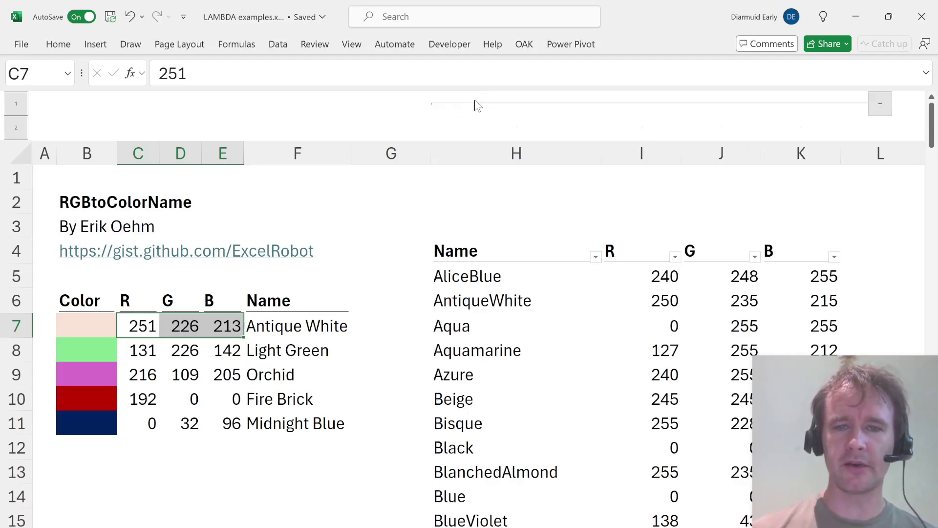
scroll(651, 240, right, 3)
click(318, 276)
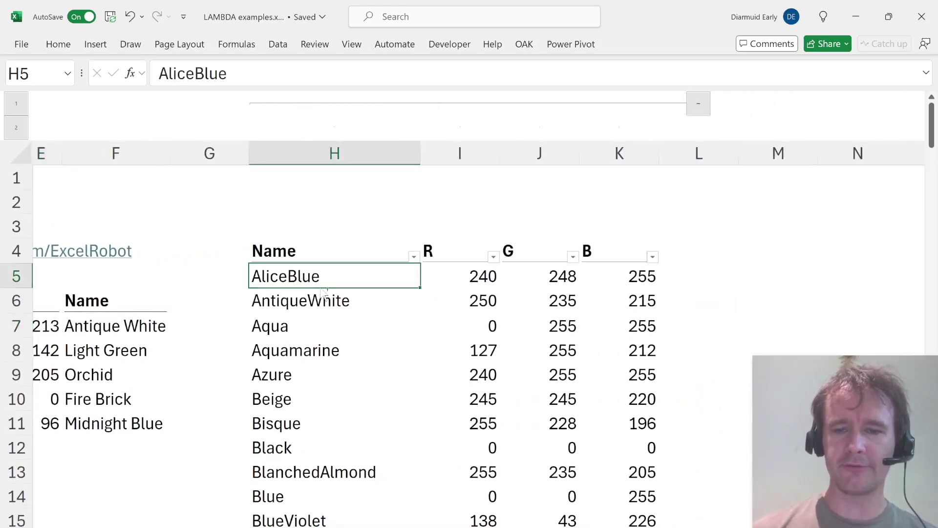
key(ctrl+shift+Down)
scroll(391, 348, up, 20)
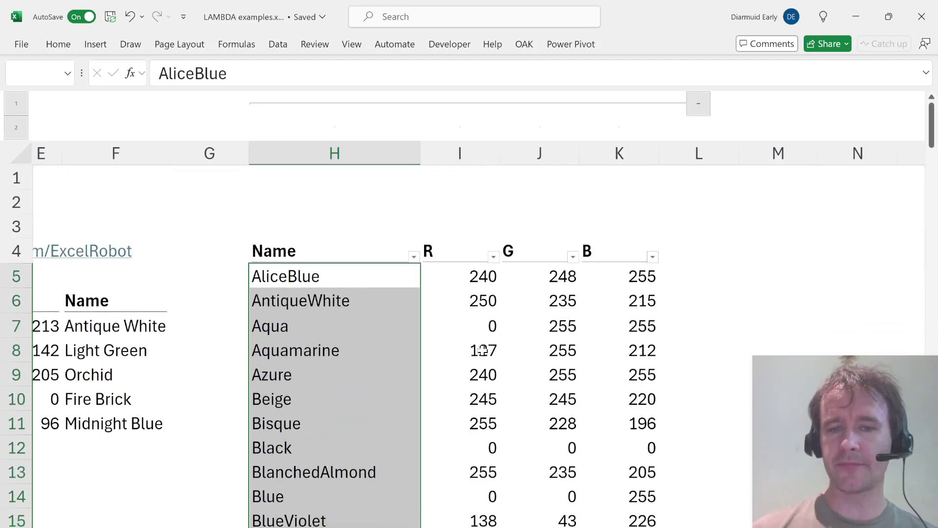
click(479, 350)
key(ctrl+shift+Right)
key(Left)
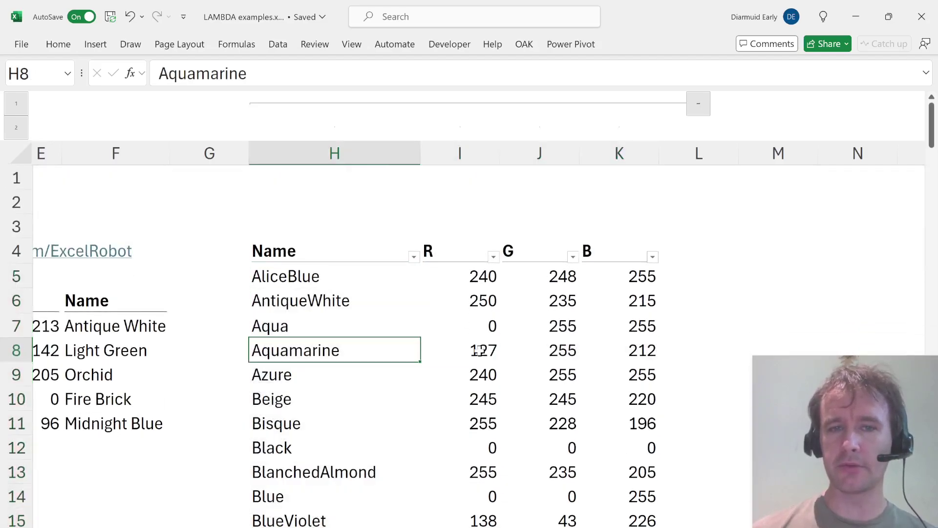
key(ctrl+shift+Right)
key(ctrl+0)
key(ctrl+Left)
key(Home)
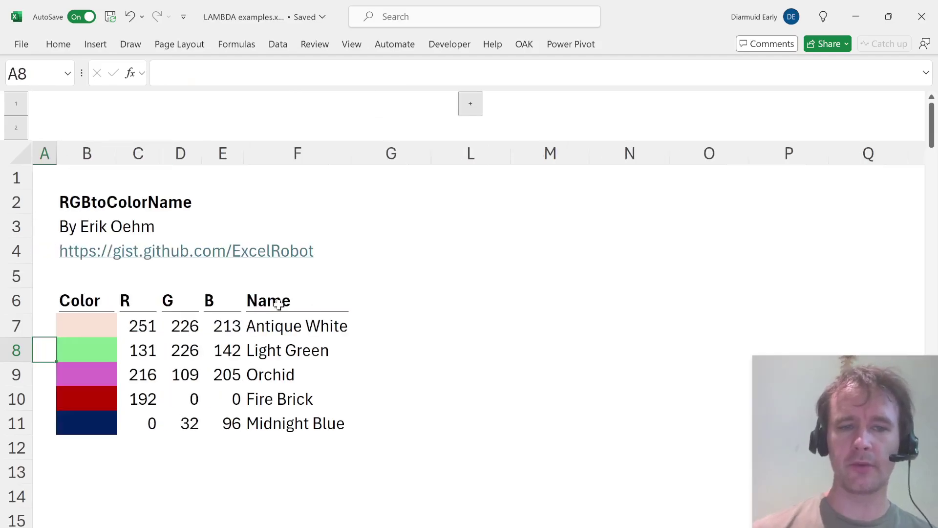
click(272, 325)
click(99, 326)
click(279, 327)
click(106, 352)
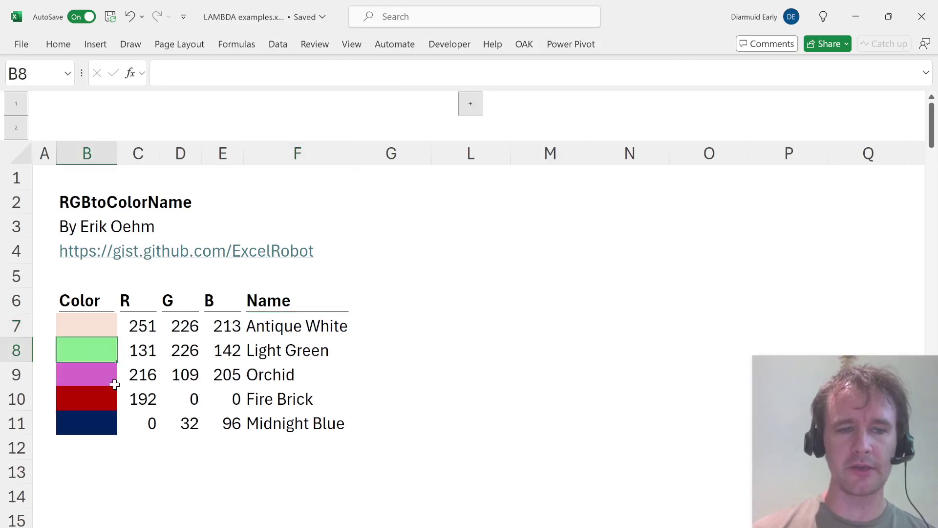
click(97, 375)
click(97, 393)
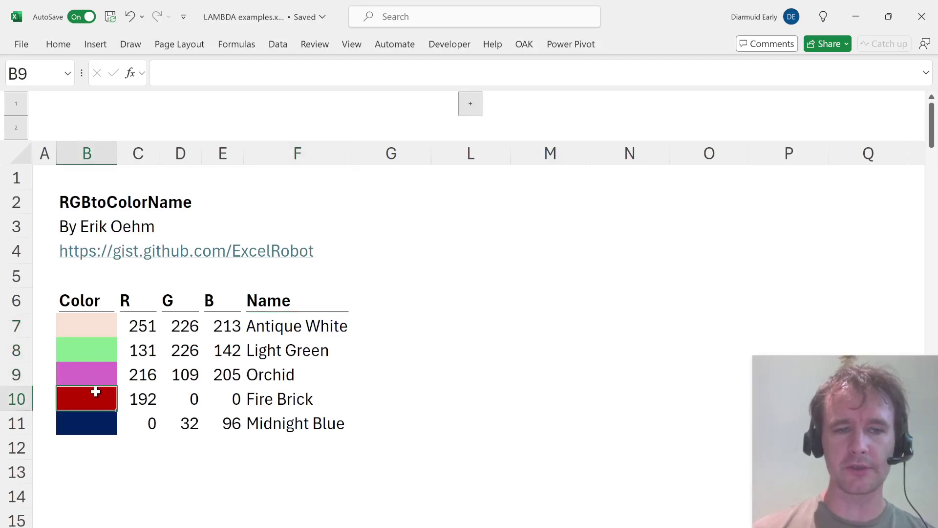
click(95, 418)
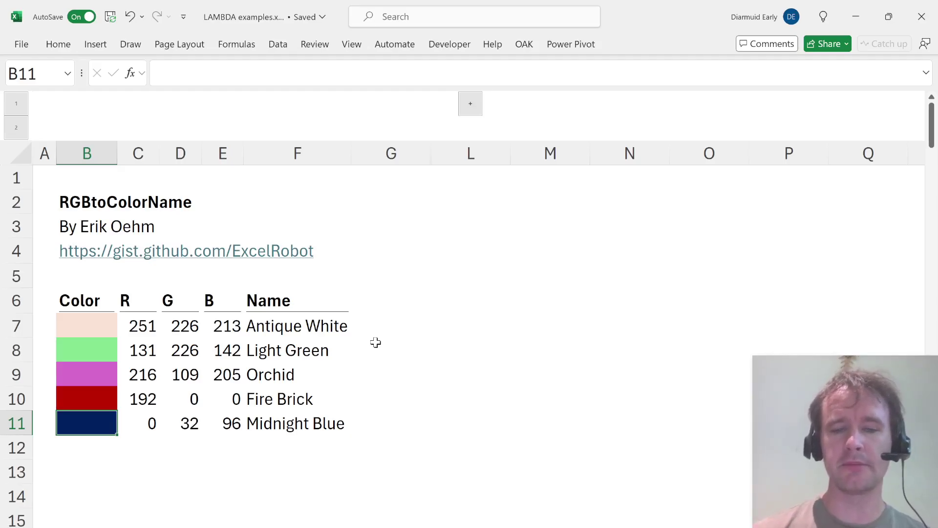
key(ctrl+Home)
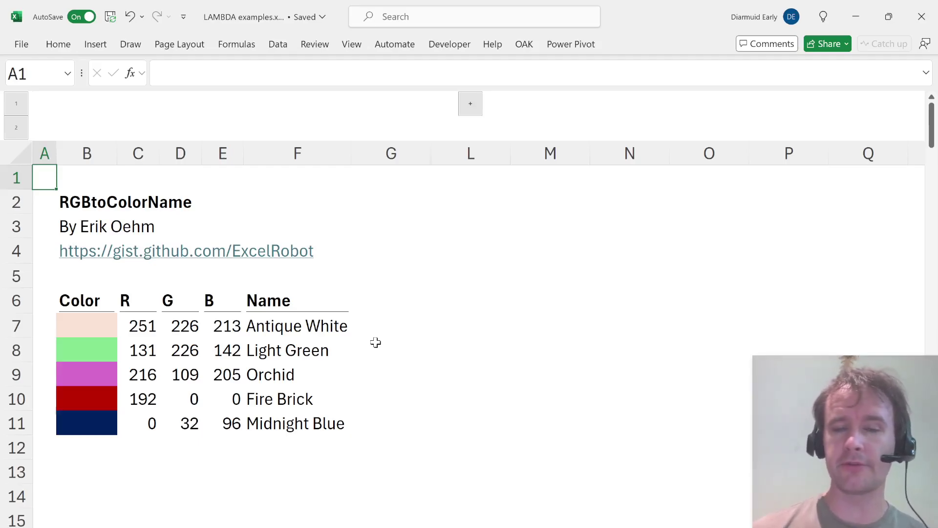
Move to the Timeline sheet and select the =tl(2024,10) formula in C5.
key(ctrl+Page_Down)
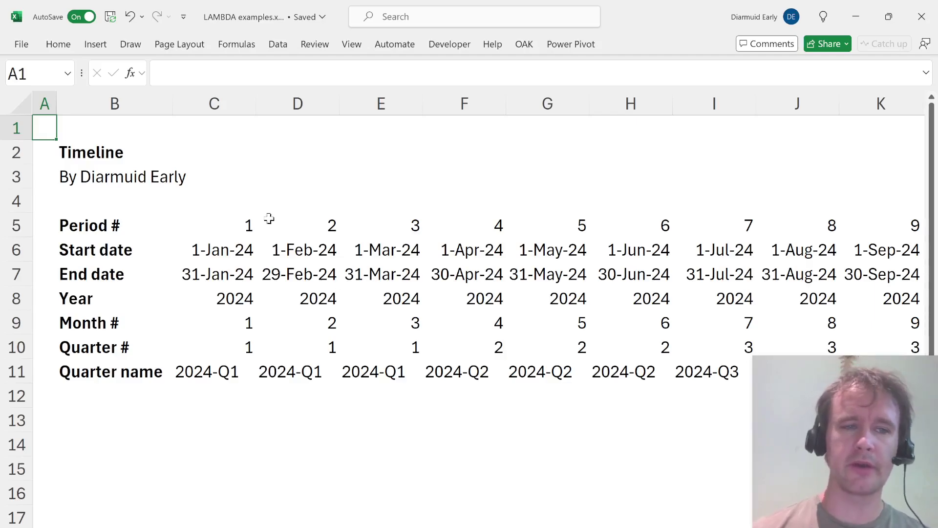
click(81, 177)
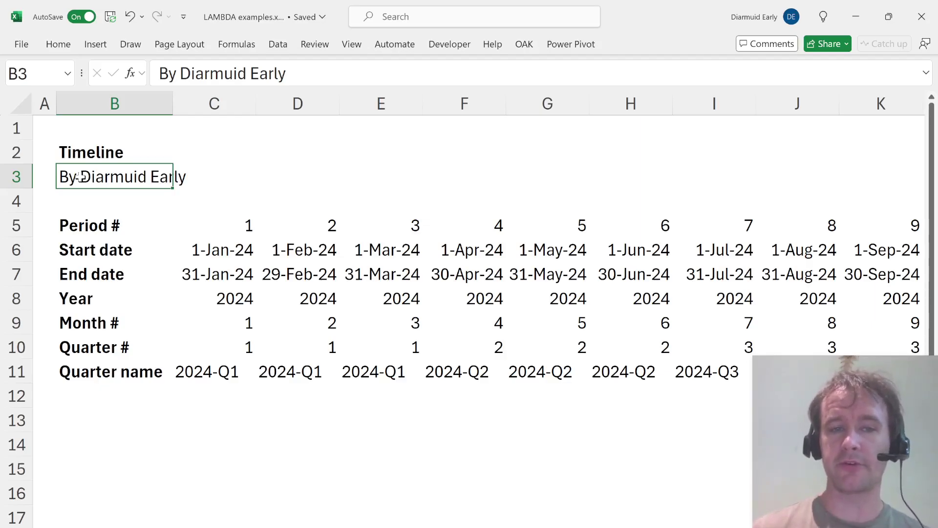
click(234, 228)
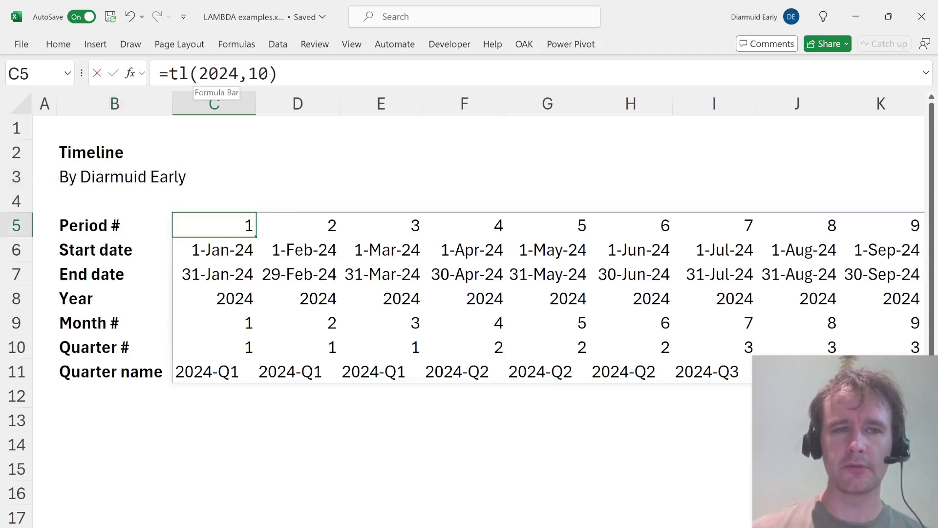
Change C5 to =tl(DATE(2024,3,1),10) for a 1-Mar-24 start, then undo it.
click(277, 73)
double_click(218, 73)
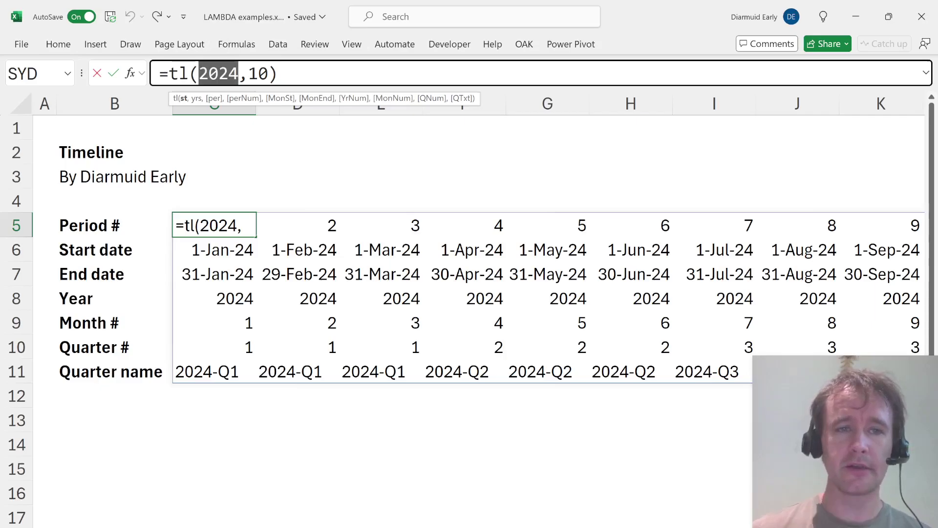
click(197, 73)
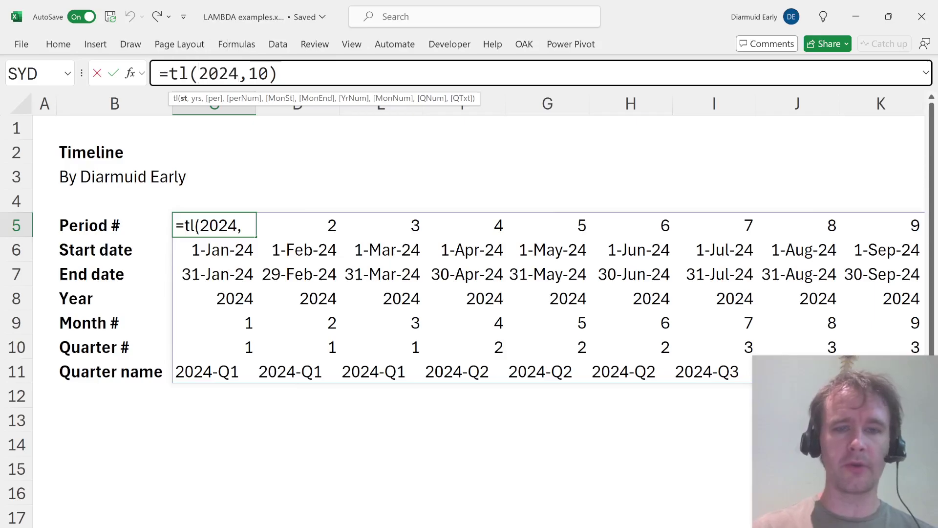
text(dat)
key(Tab)
text(,)
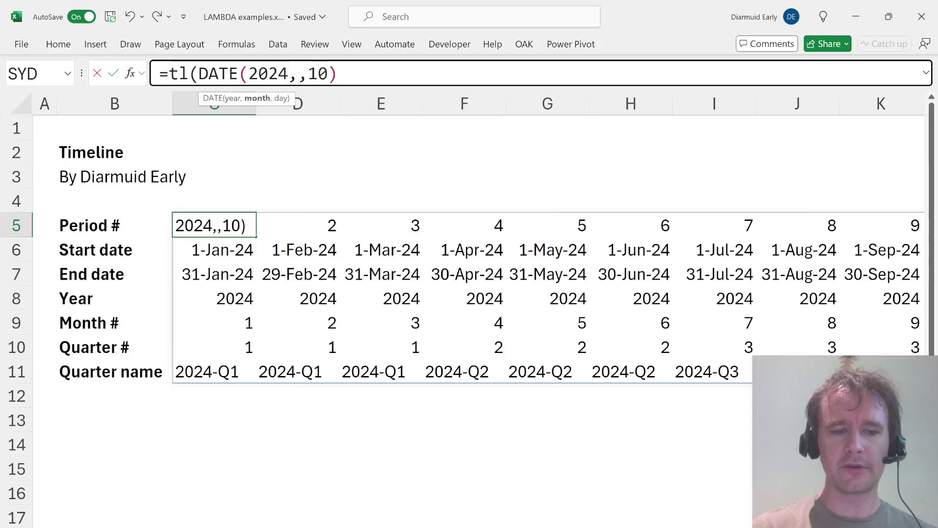
text(3)
key(Right)
text(1),)
key(Return)
key(Up)
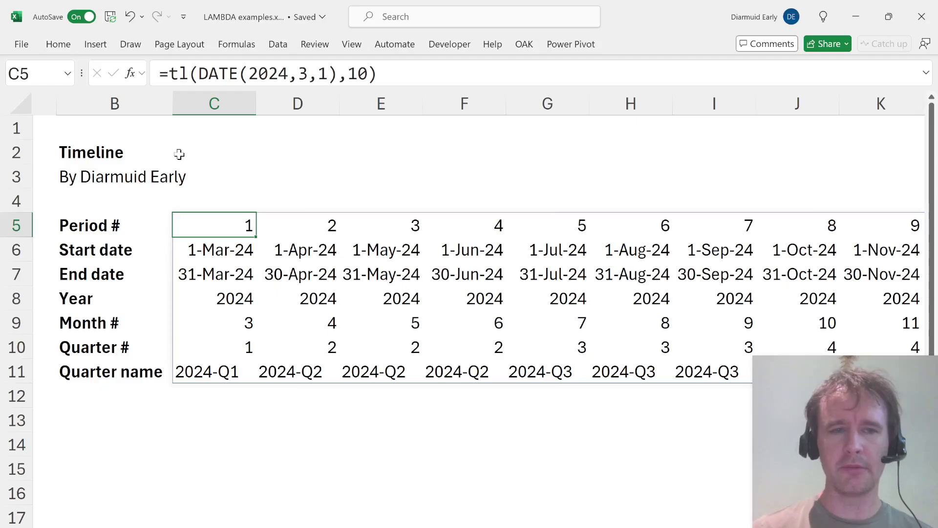
key(ctrl+z)
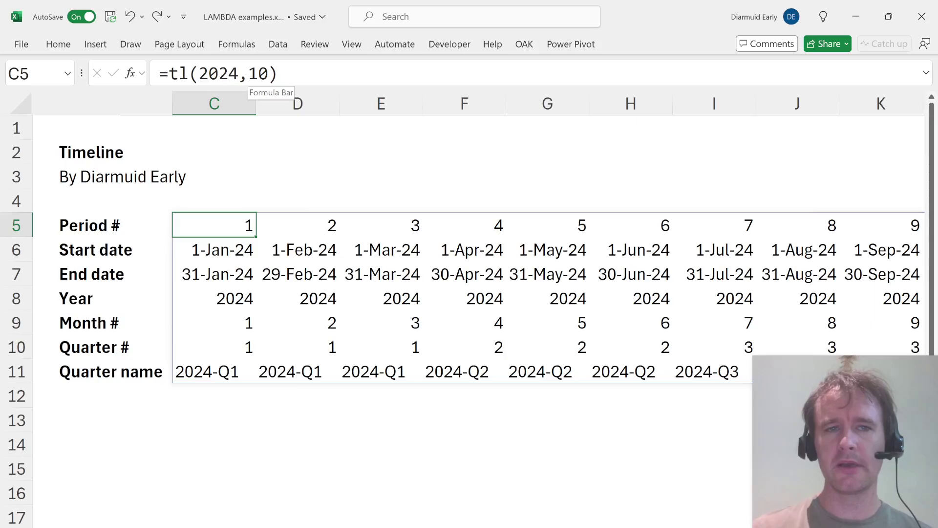
click(258, 74)
key(Right)
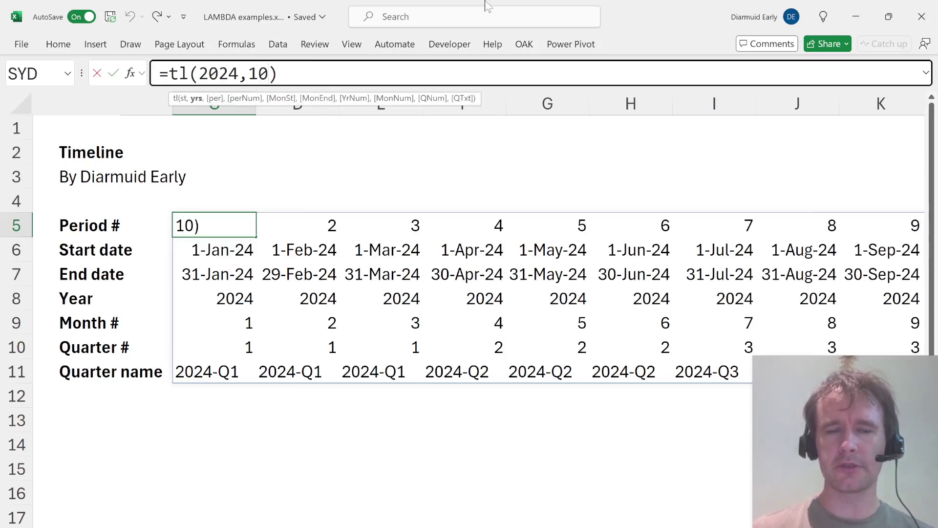
text(,12)
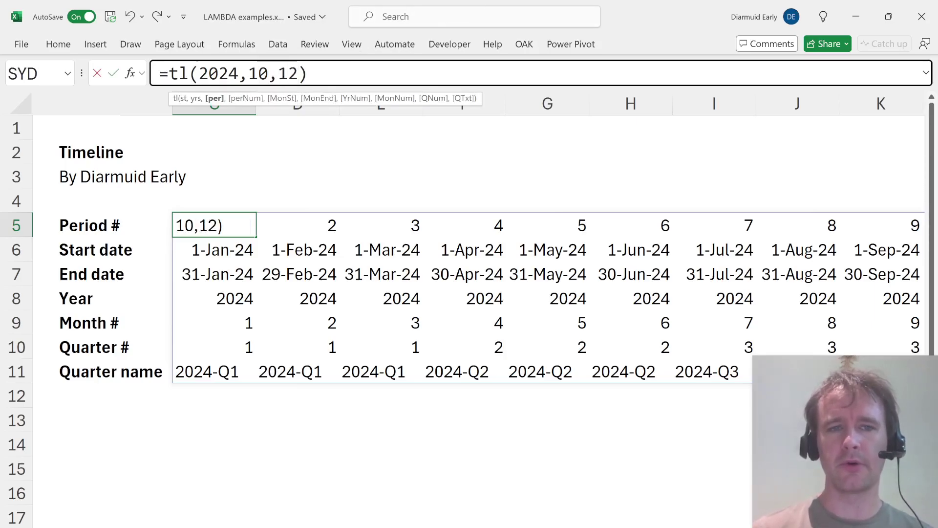
key(Return)
click(214, 224)
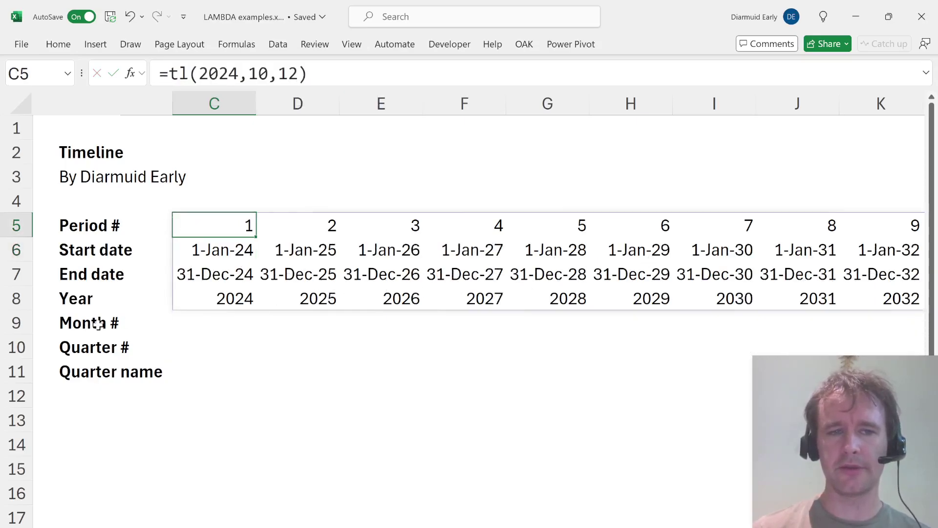
drag(99, 323, 98, 371)
key(ctrl+z)
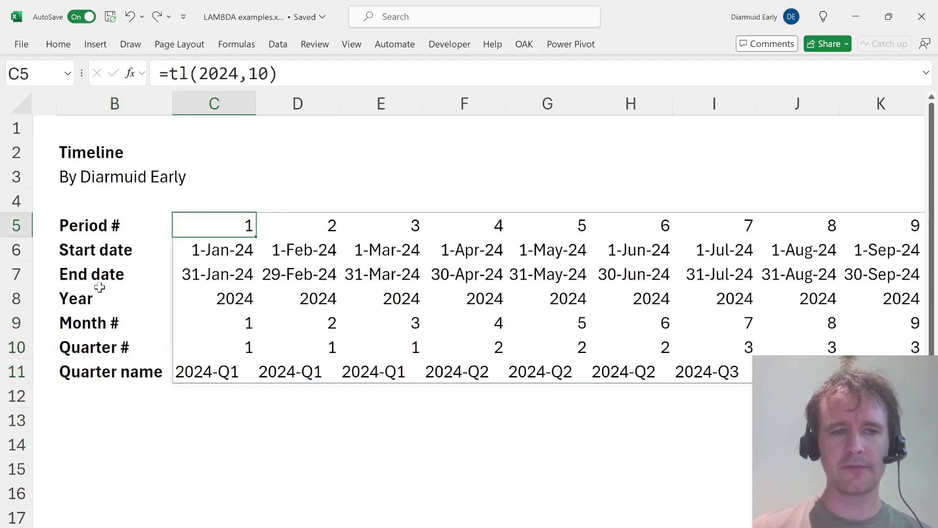
click(207, 298)
click(210, 324)
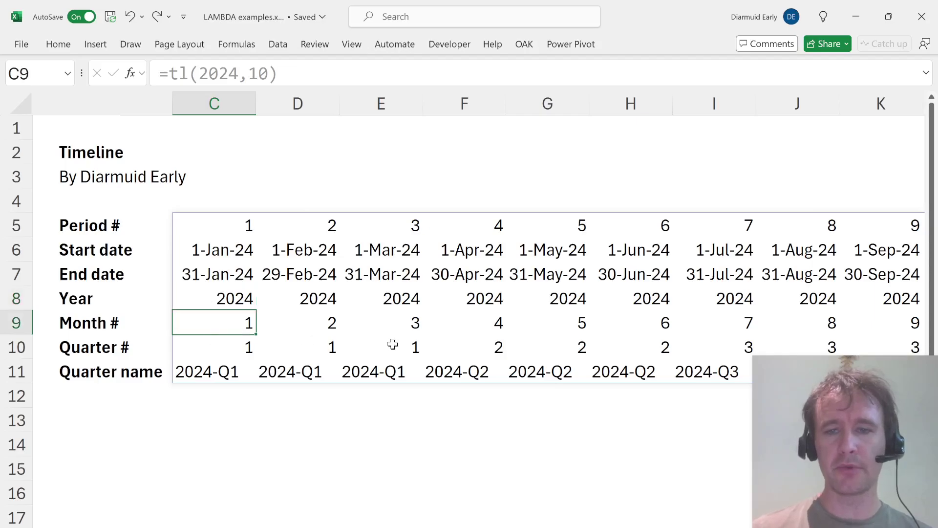
scroll(393, 345, right, 5)
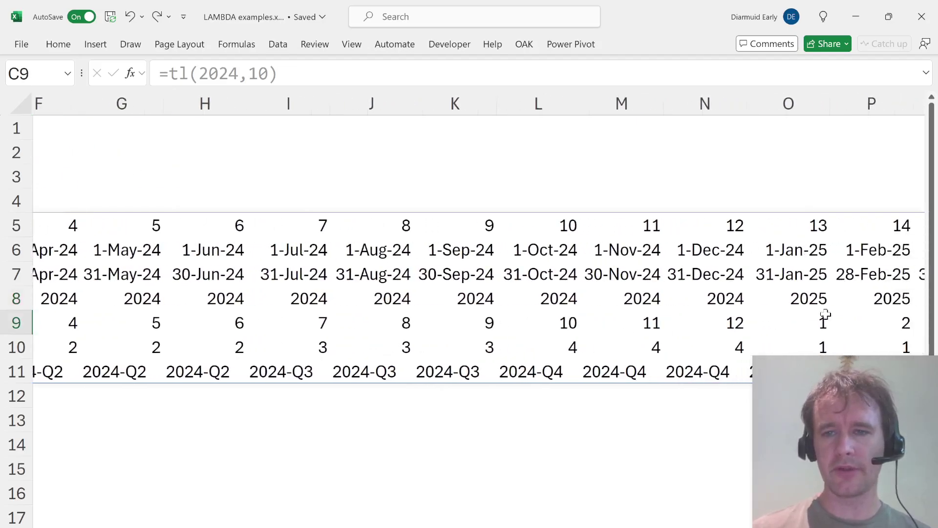
click(824, 315)
scroll(322, 305, left, 5)
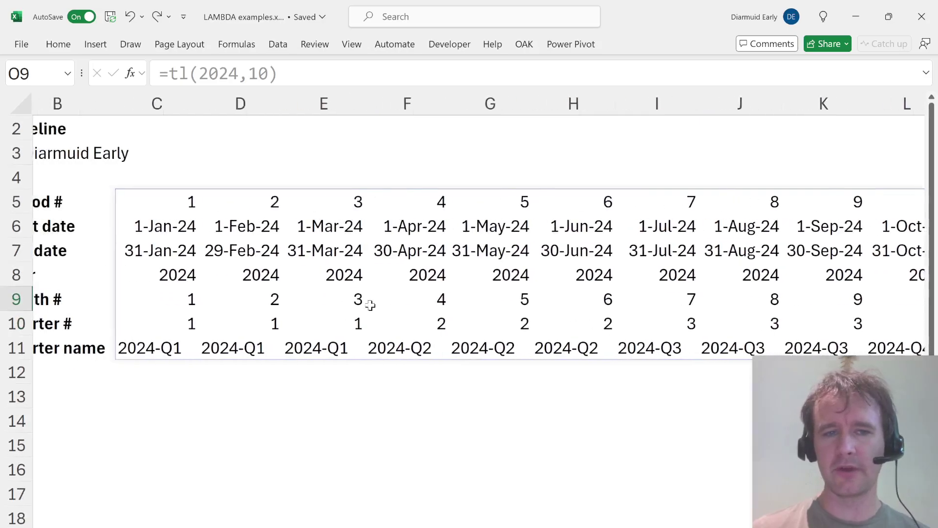
scroll(323, 304, left, 1)
click(204, 346)
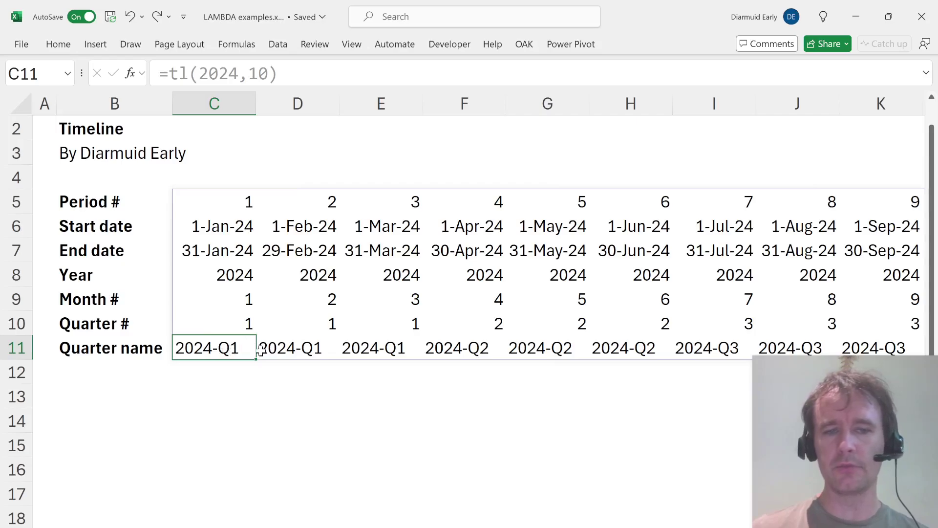
scroll(263, 349, right, 1)
scroll(373, 349, left, 1)
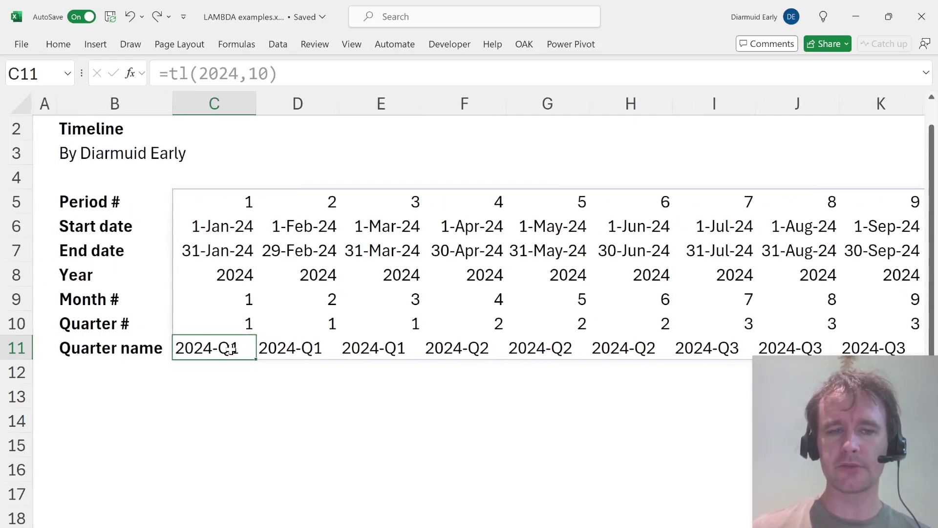
key(shift+space)
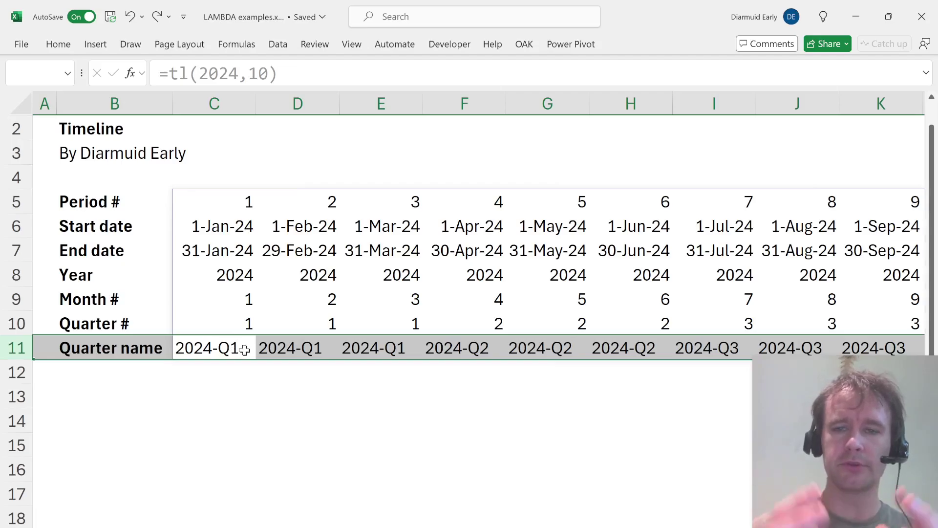
click(206, 348)
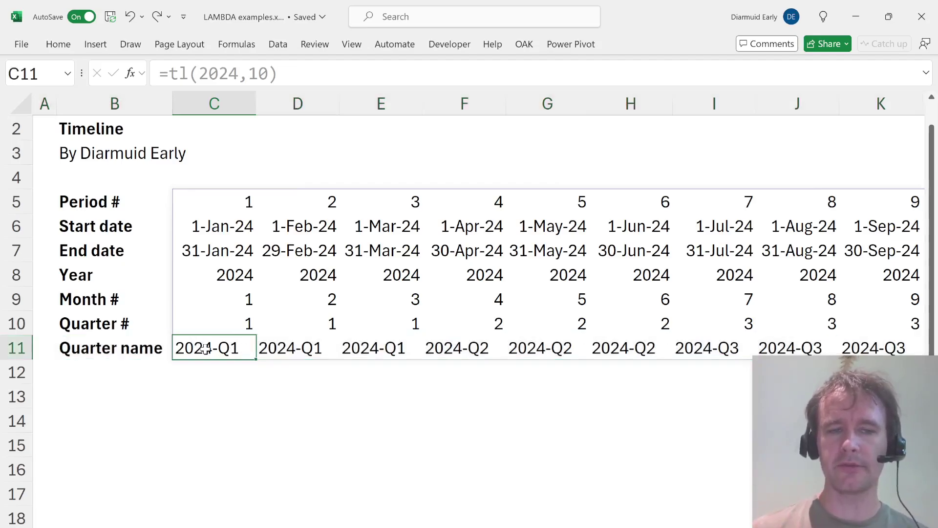
click(201, 275)
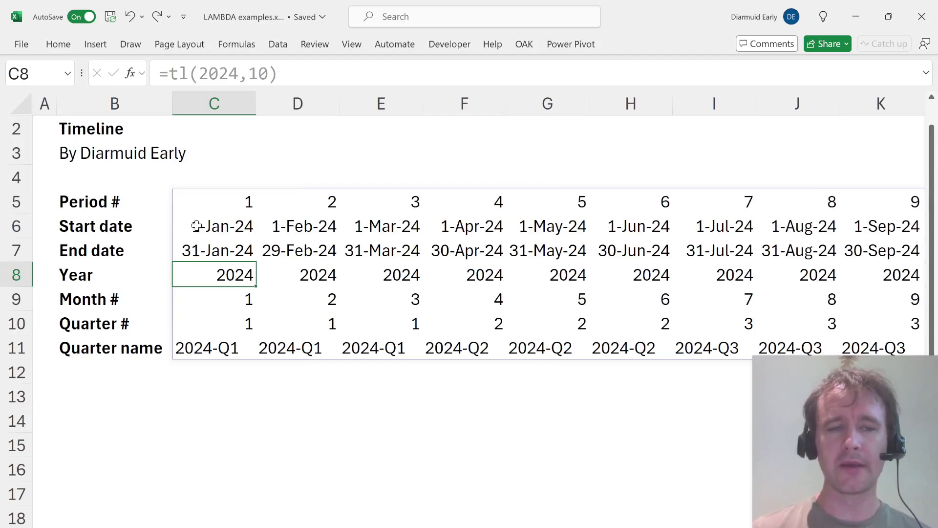
click(210, 194)
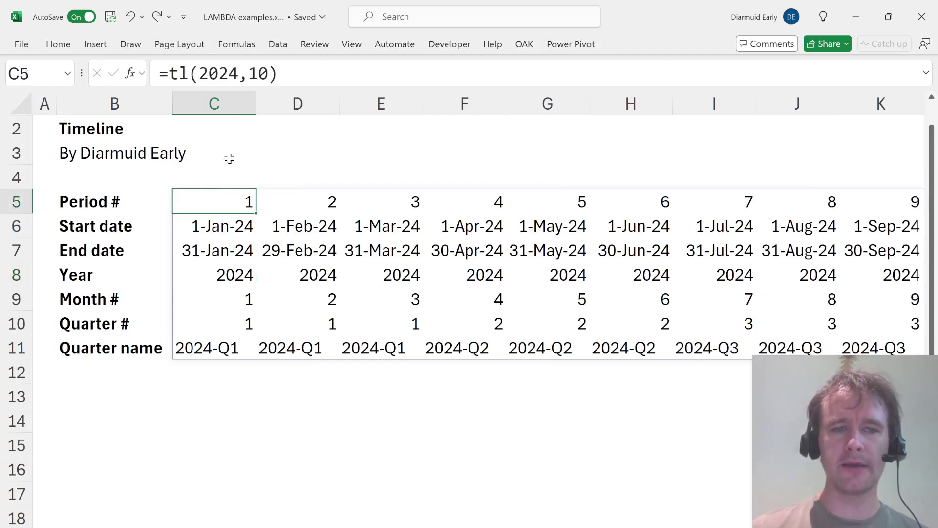
key(F2)
key(Left)
text(,12)
key(Return)
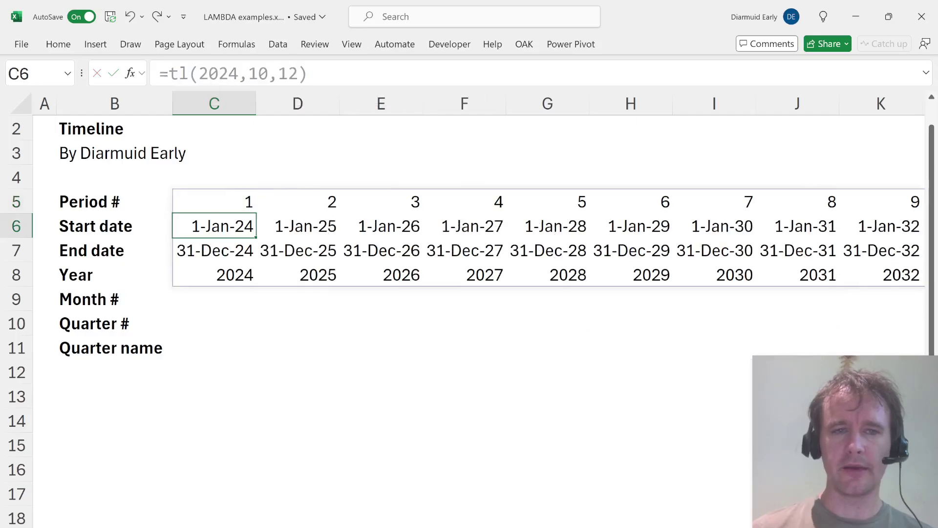
click(214, 202)
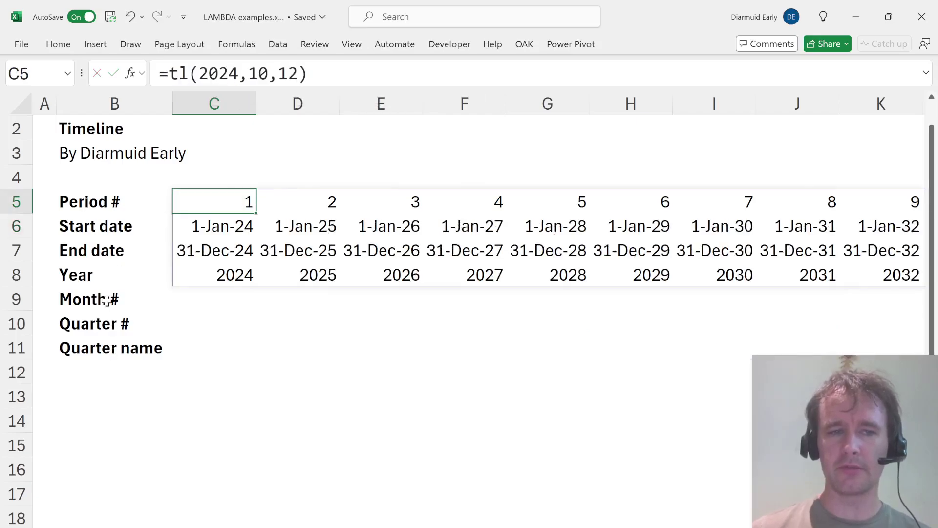
click(299, 74)
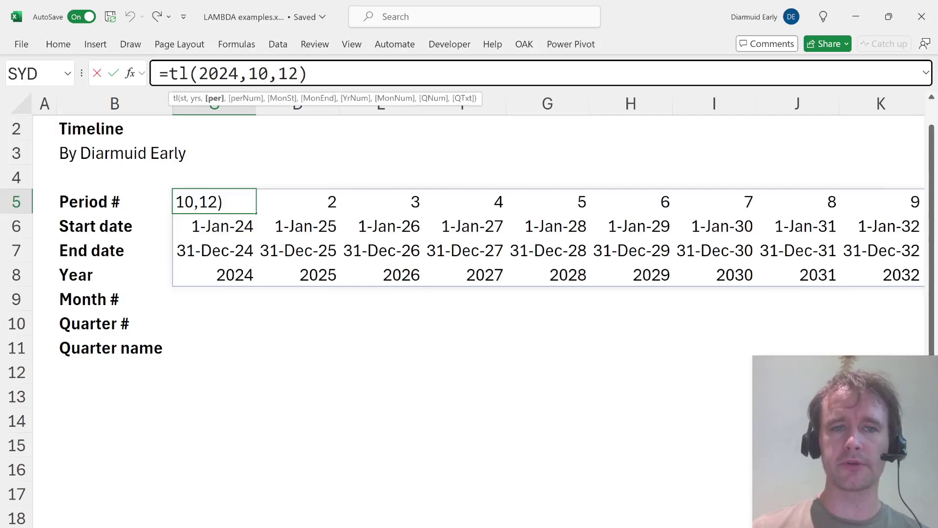
text(,,,)
key(BackSpace)
text(1)
key(Return)
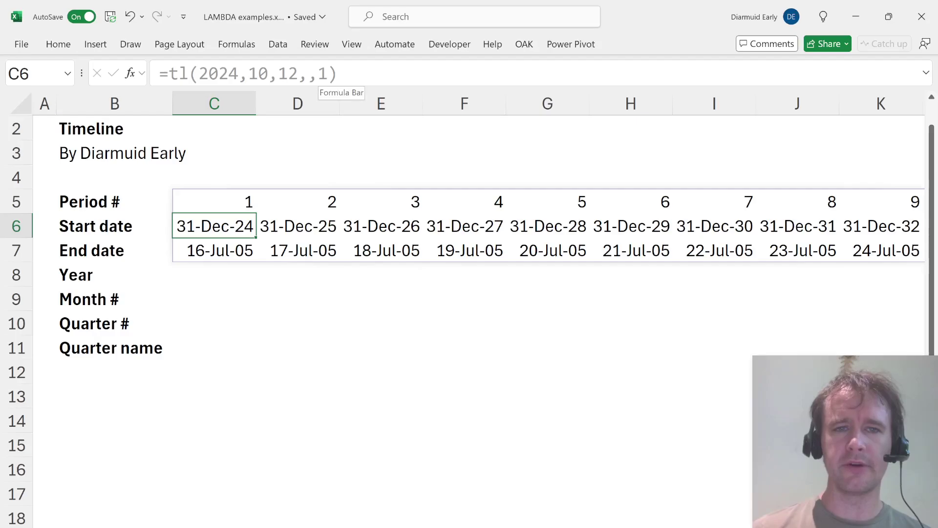
key(ctrl+z)
key(ctrl+z)
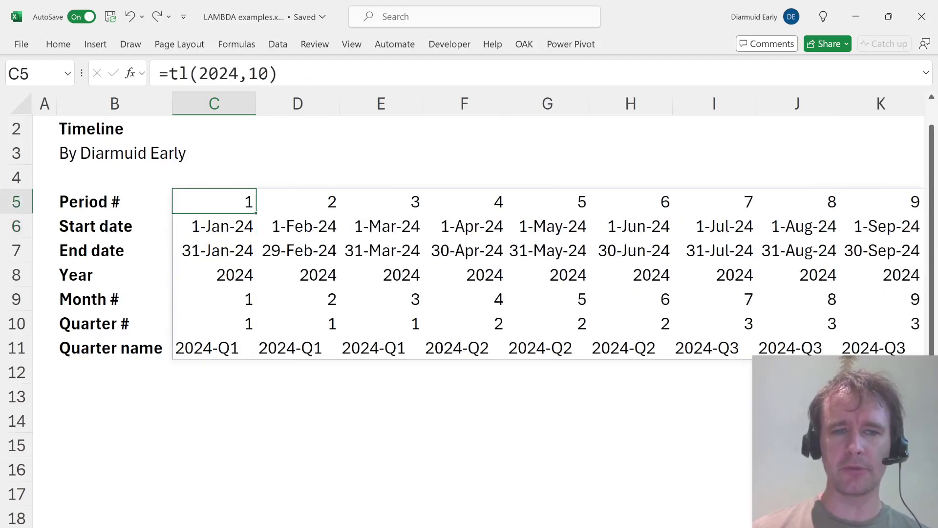
key(ctrl+Home)
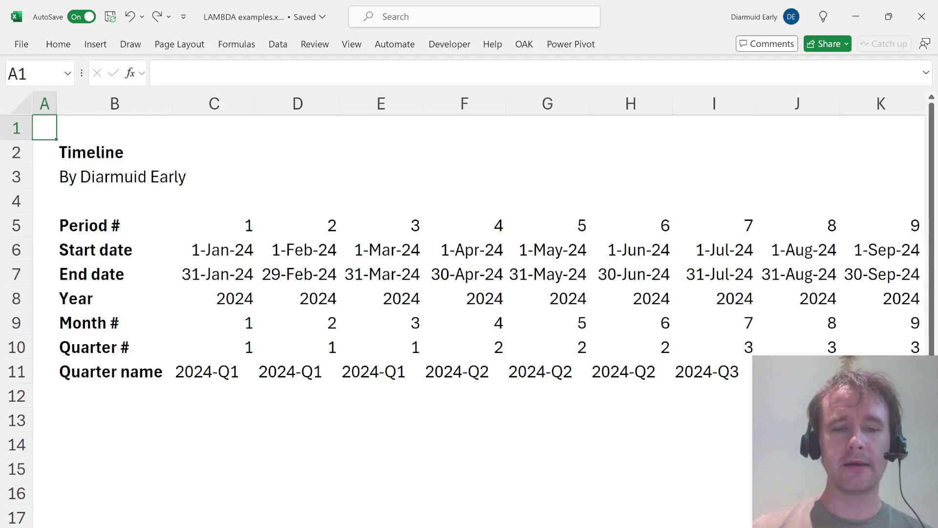
Open the Amortization sheet and select the Loans descriptions and principal amounts.
key(ctrl+Page_Down)
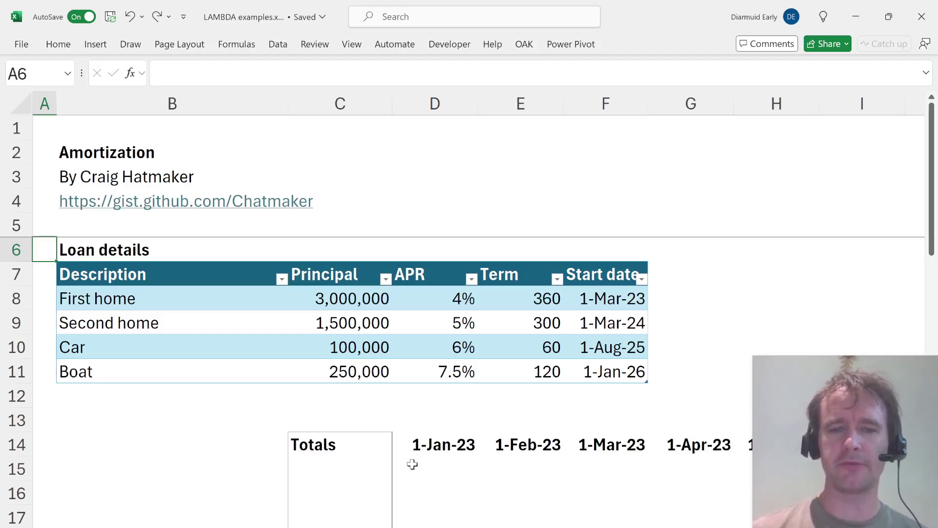
scroll(415, 379, down, 1)
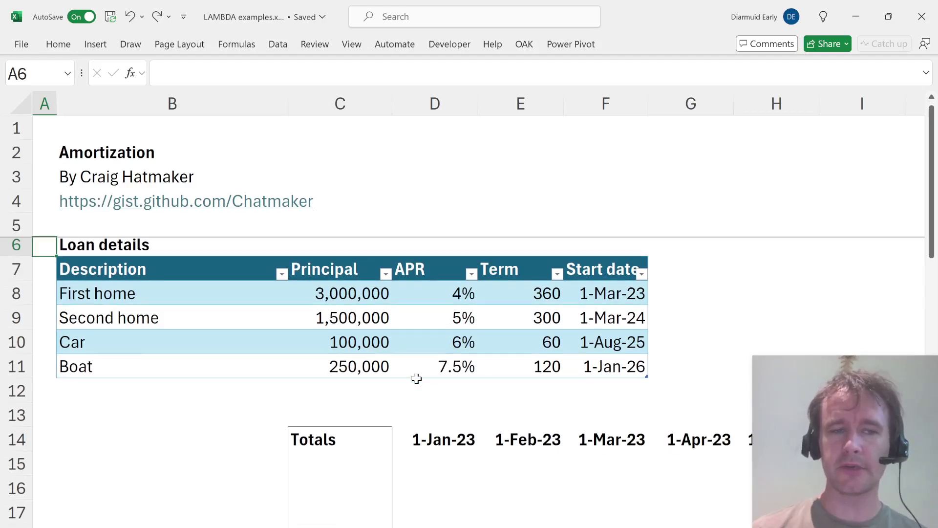
click(426, 463)
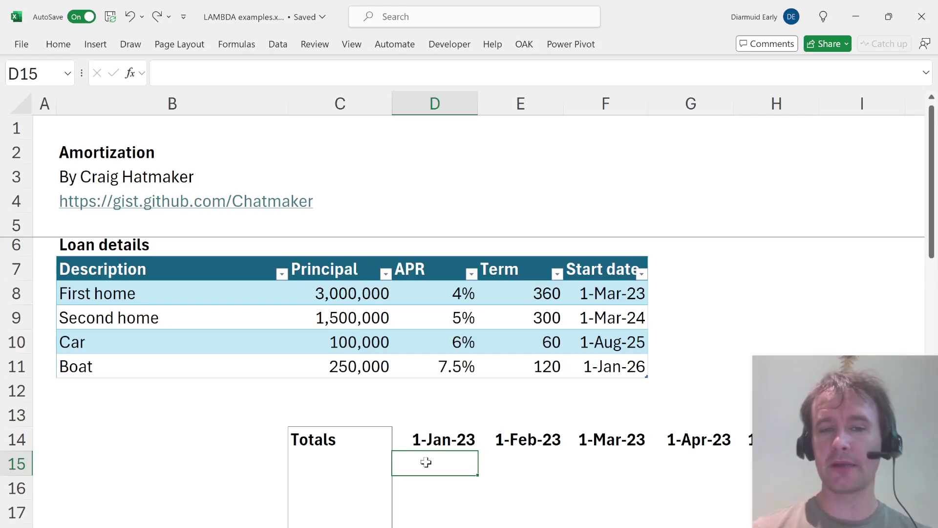
click(107, 294)
key(ctrl+shift+Down)
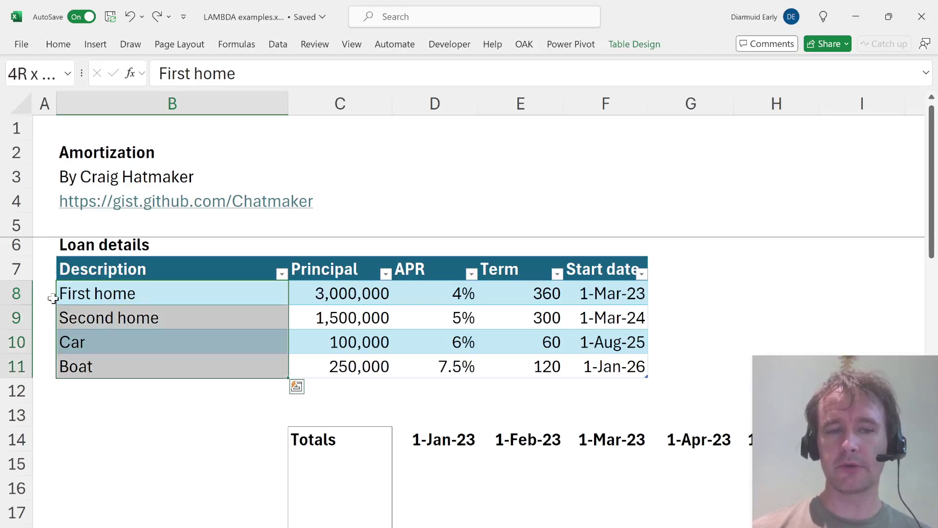
click(341, 291)
key(ctrl+shift+Down)
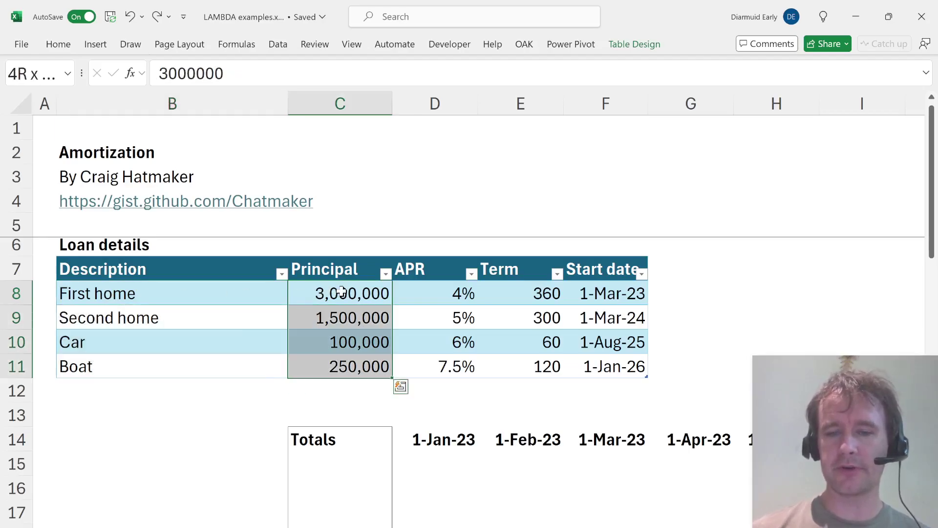
Review the First home row and the First home, Second home, Car and Boat principals.
click(135, 297)
key(shift+space)
key(shift+space)
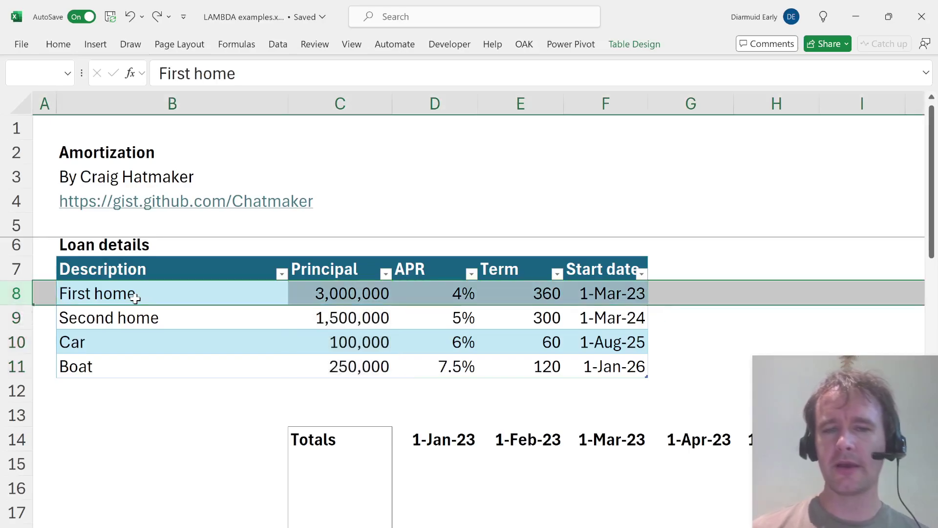
click(349, 293)
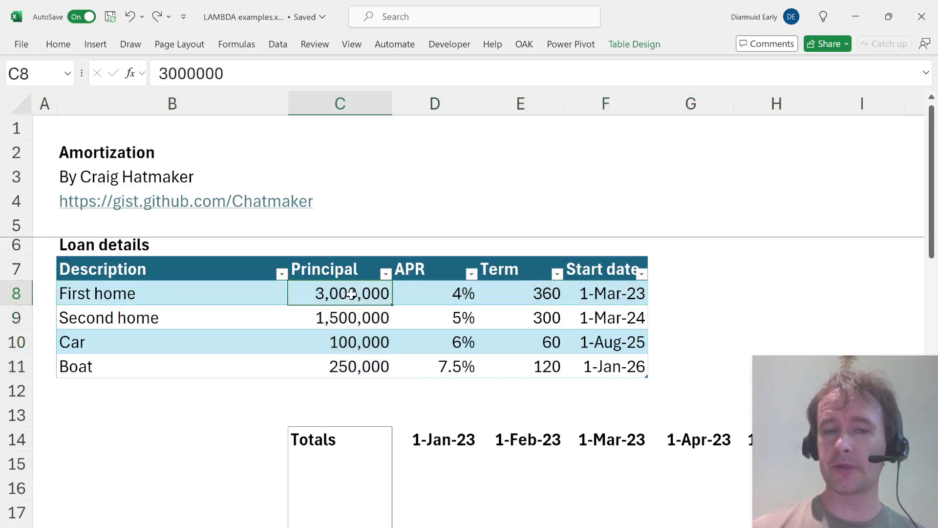
click(321, 319)
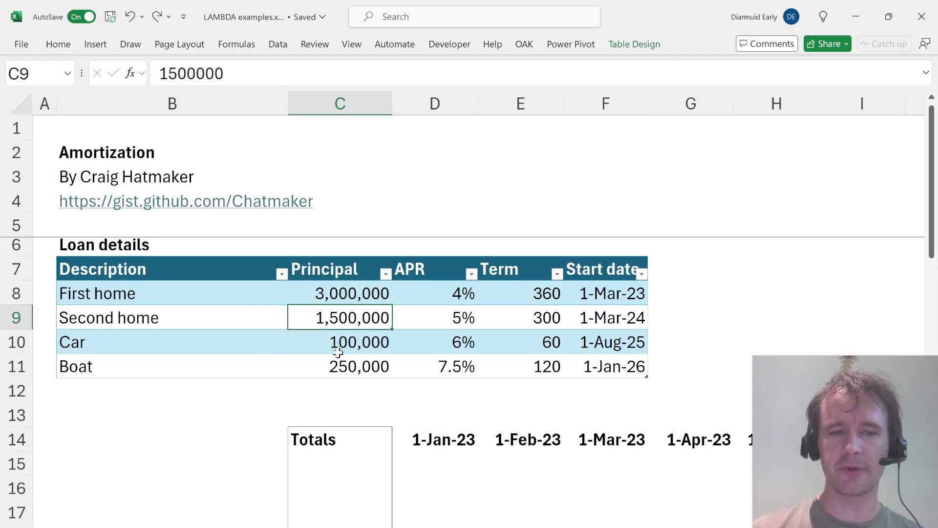
click(304, 344)
click(305, 364)
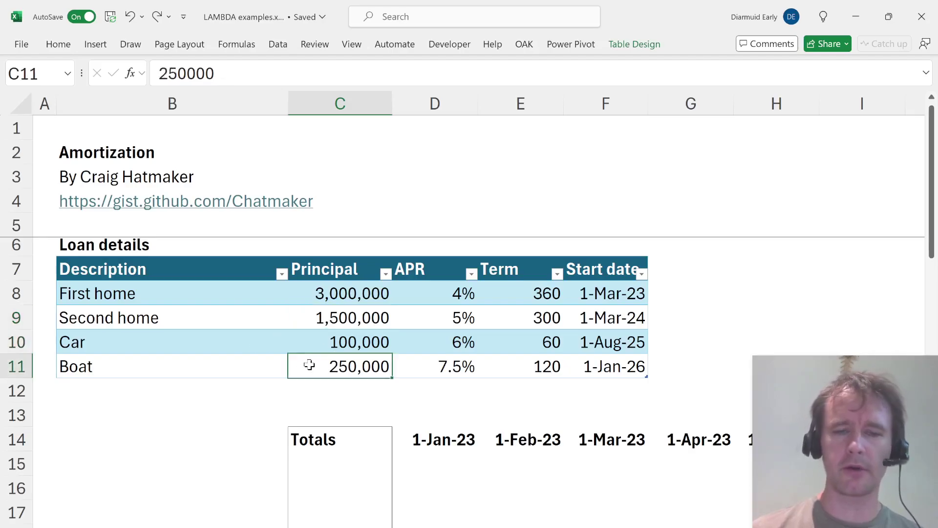
Select the APR, Term and Start date columns, check D14's timeline formula, then pick D15.
click(428, 294)
key(ctrl+shift+Down)
key(Right)
key(ctrl+shift+Down)
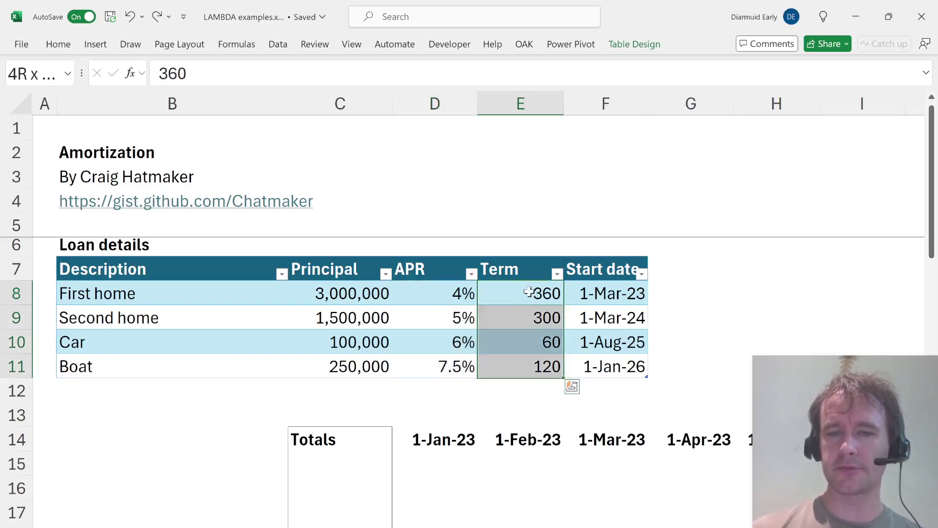
click(588, 308)
click(590, 302)
key(ctrl+shift+Down)
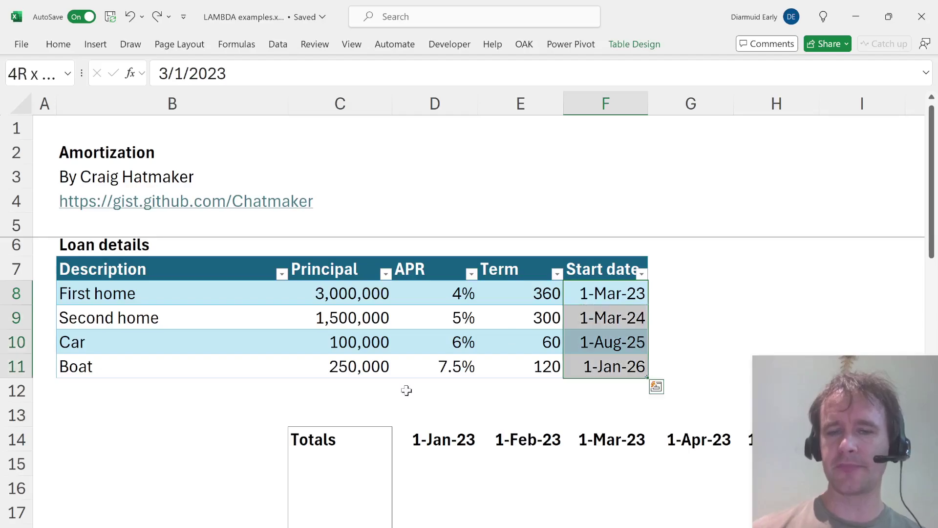
click(438, 445)
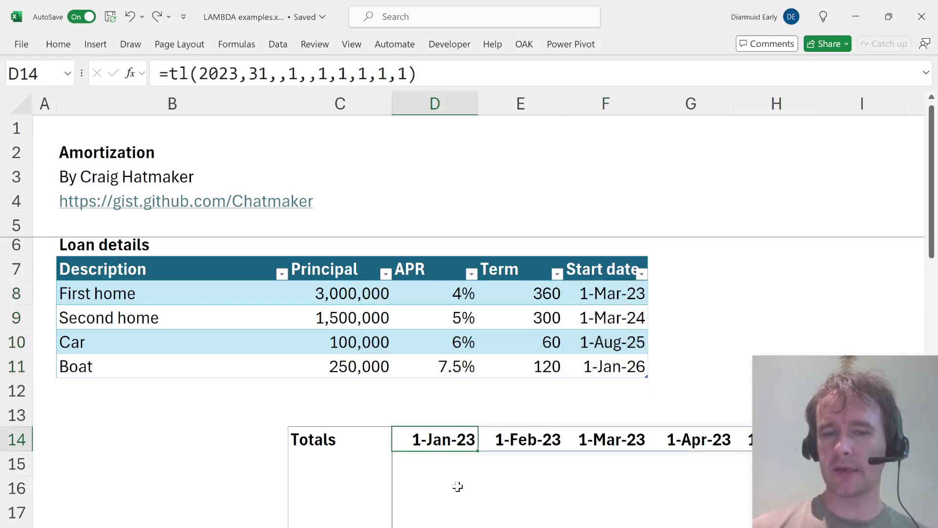
click(423, 458)
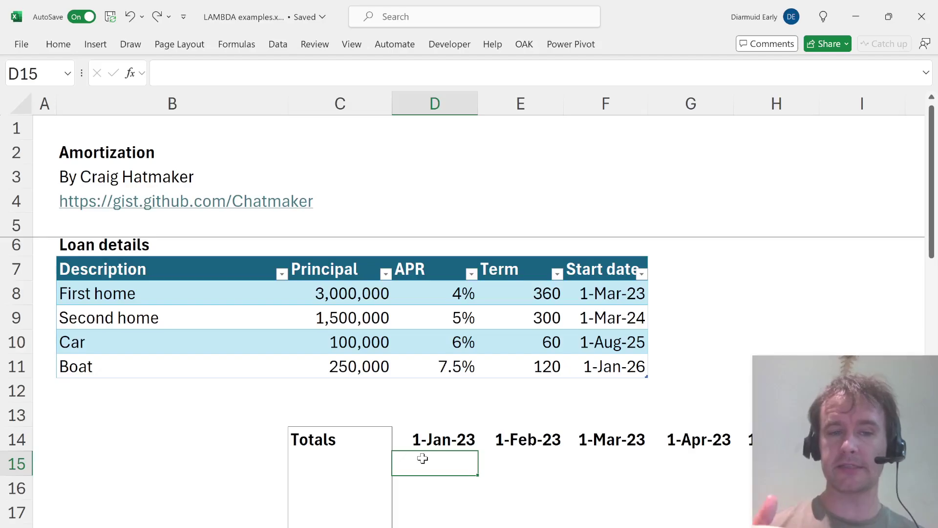
In D15 enter =Amortizeλ with the Principal, APR, Term and Start date columns and D14#.
text(=am)
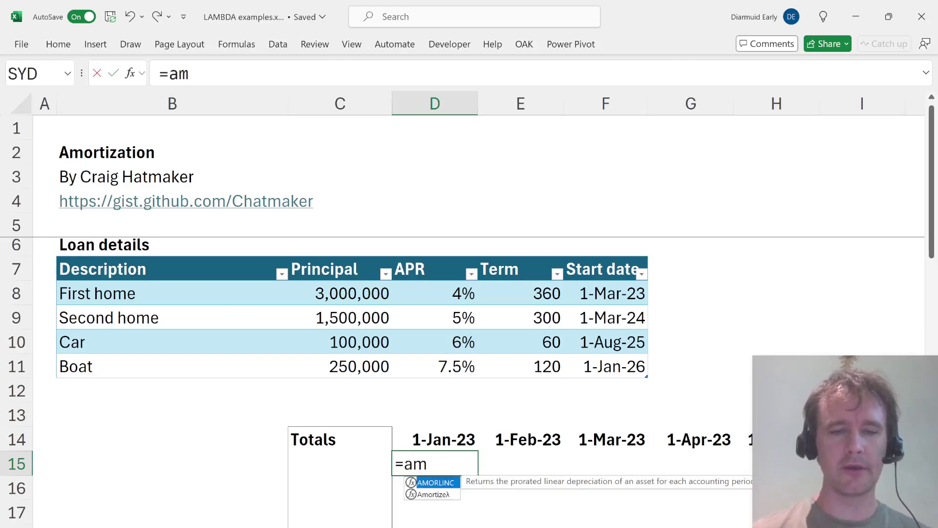
key(Down)
key(Tab)
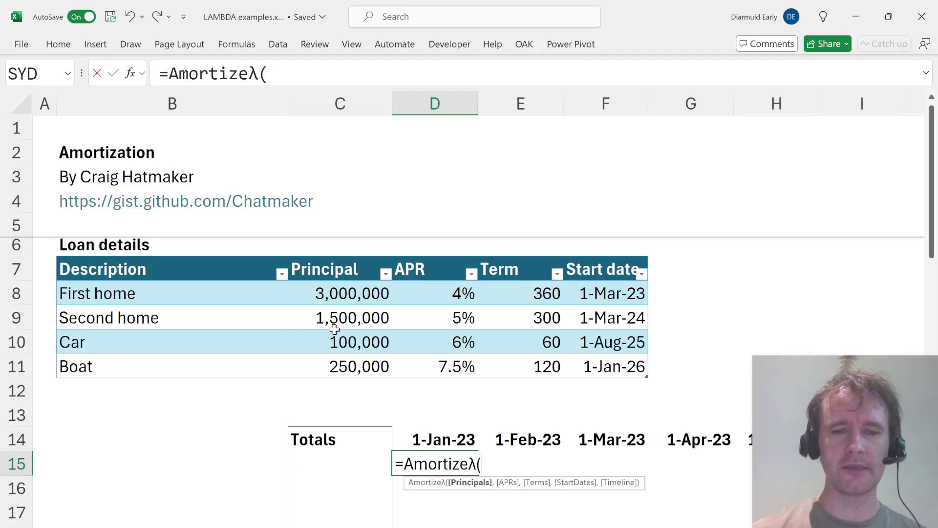
click(337, 256)
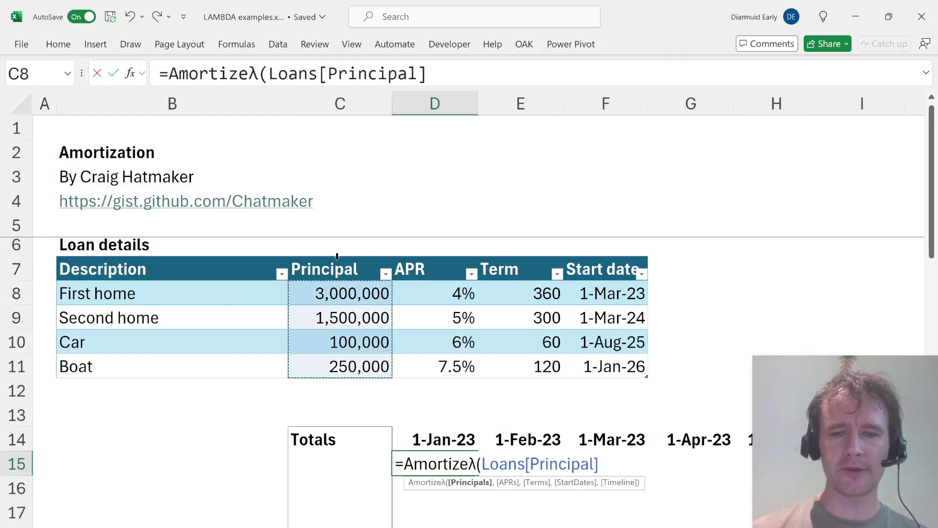
text(,)
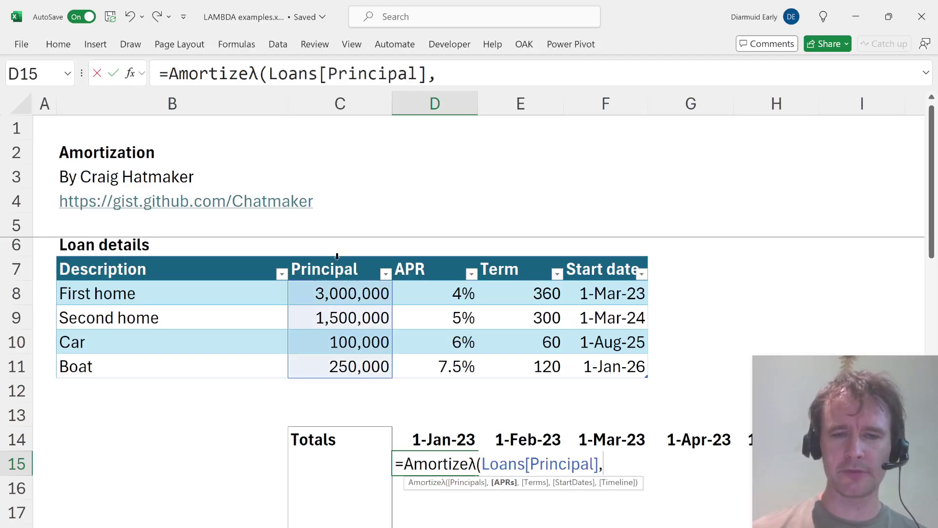
click(435, 257)
text(,)
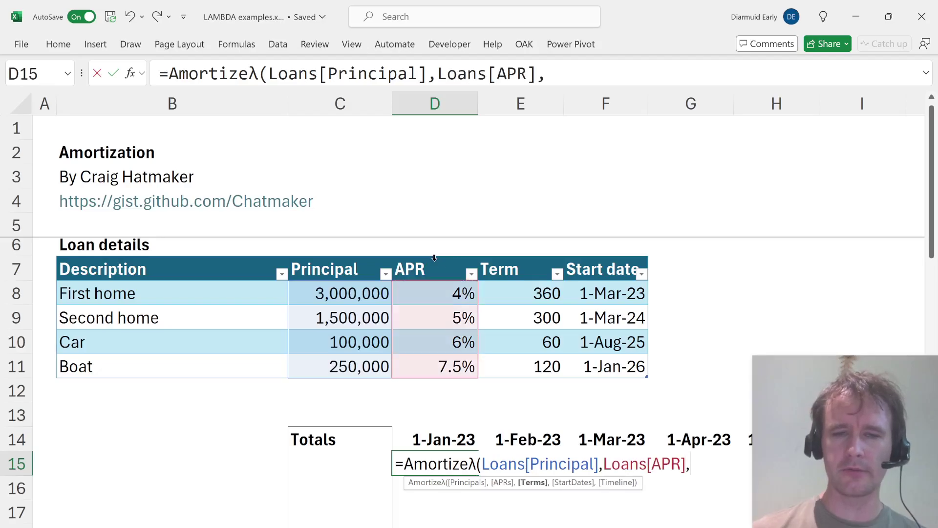
click(529, 258)
text(,)
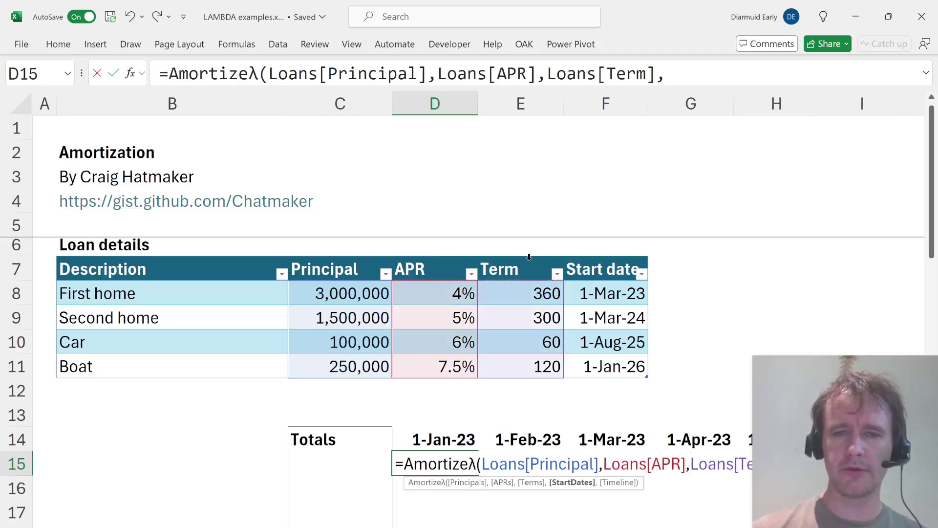
click(604, 258)
text(,)
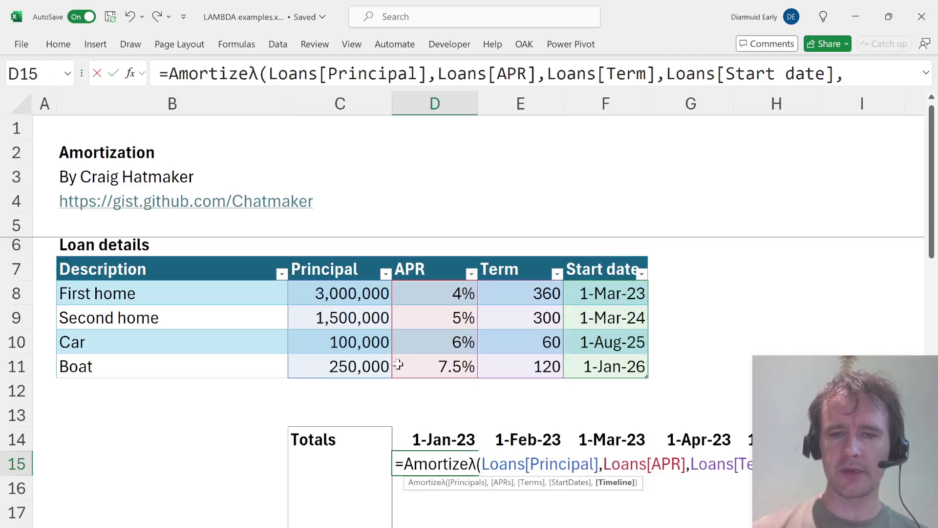
click(430, 440)
text(#)
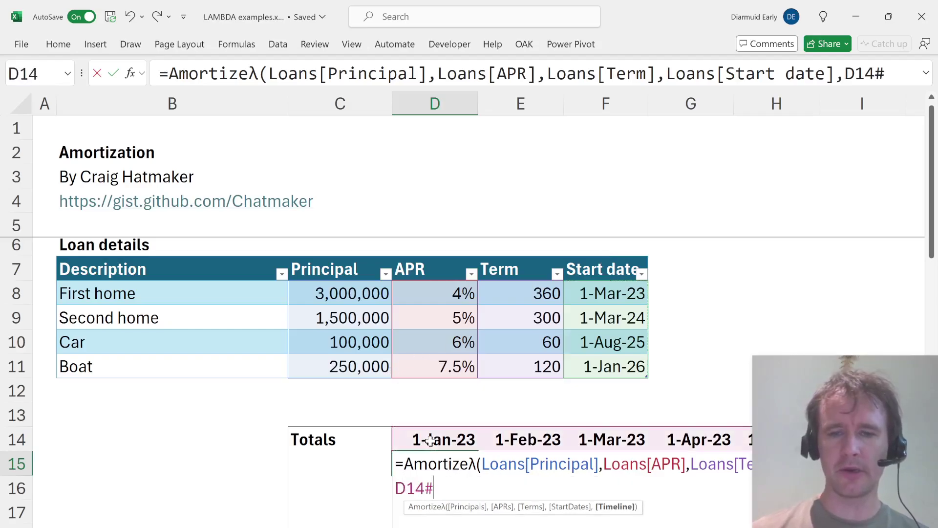
text())
key(Return)
scroll(534, 497, down, 3)
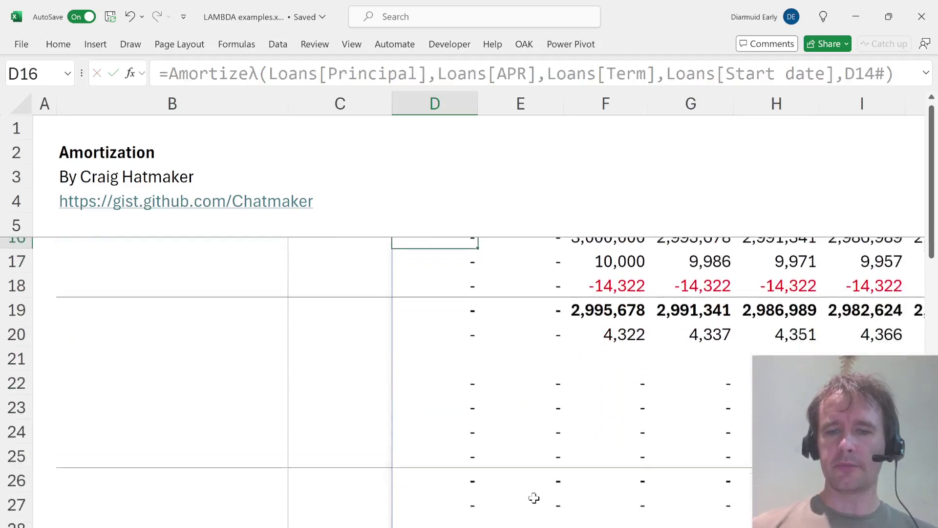
scroll(534, 497, up, 3)
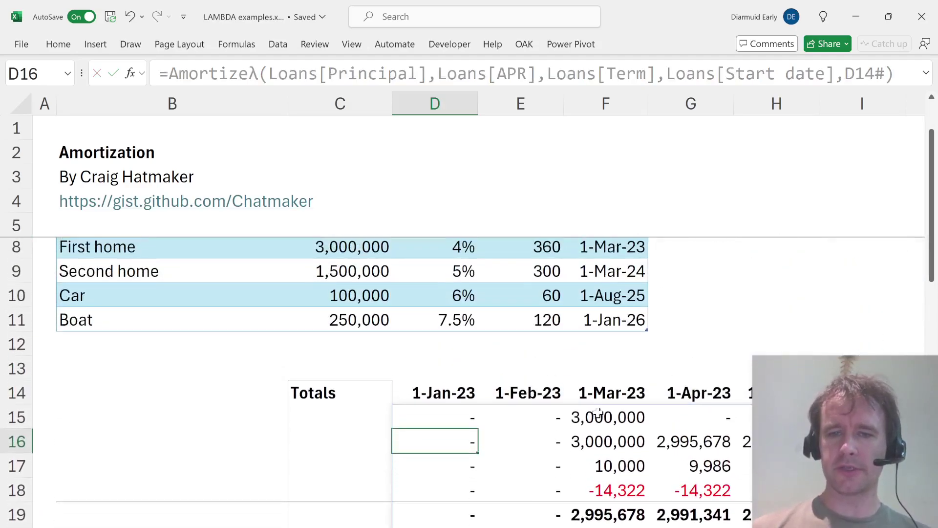
click(597, 414)
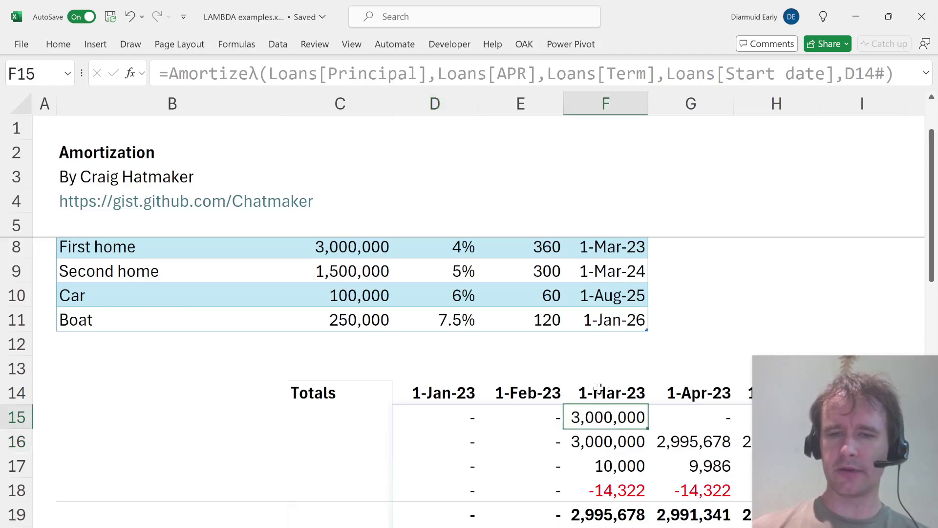
scroll(603, 505, right, 15)
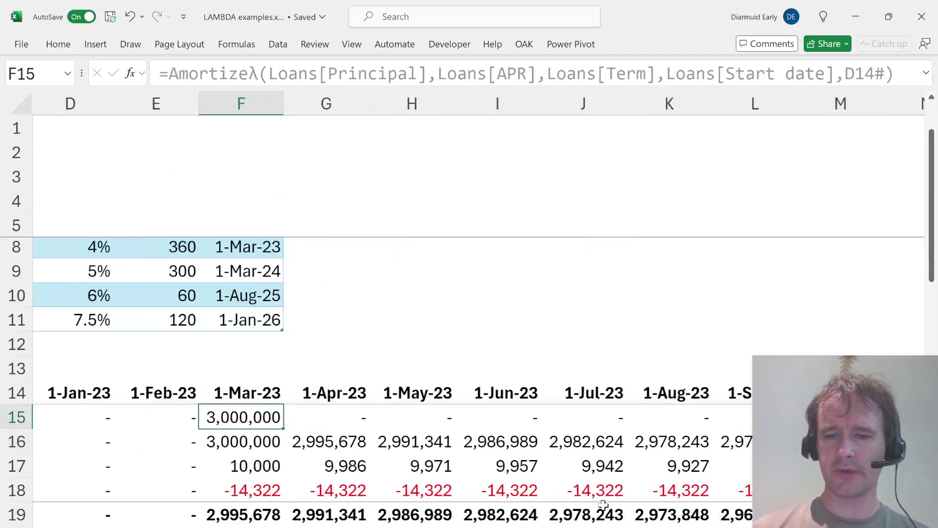
scroll(603, 504, right, 8)
key(Down)
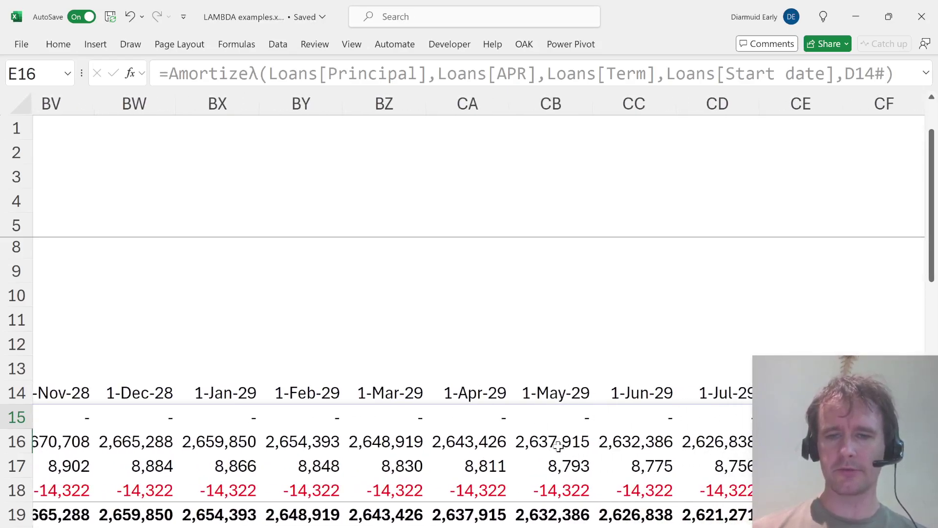
click(540, 435)
key(ctrl+Right)
scroll(282, 407, left, 1)
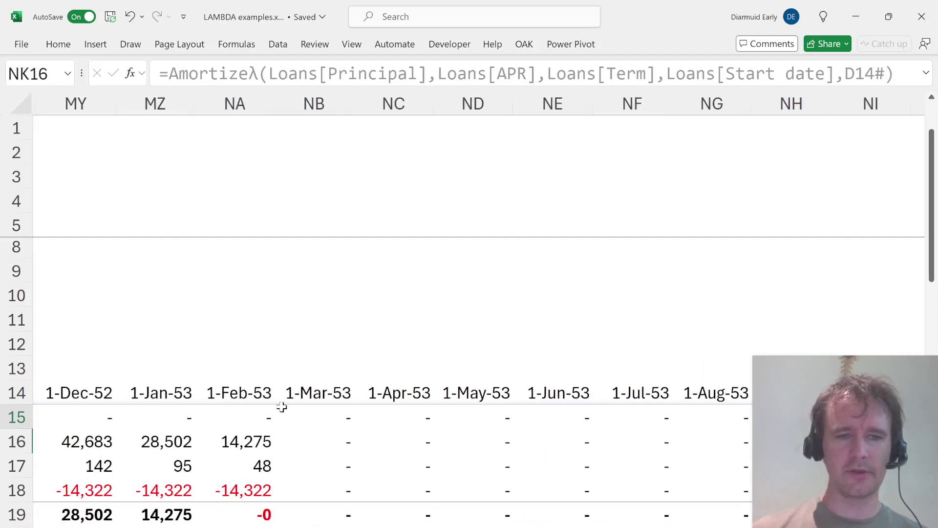
click(237, 395)
key(Down)
key(Down)
key(Down)
key(Down)
key(Down)
key(Down)
key(Down)
key(Down)
key(Down)
key(Down)
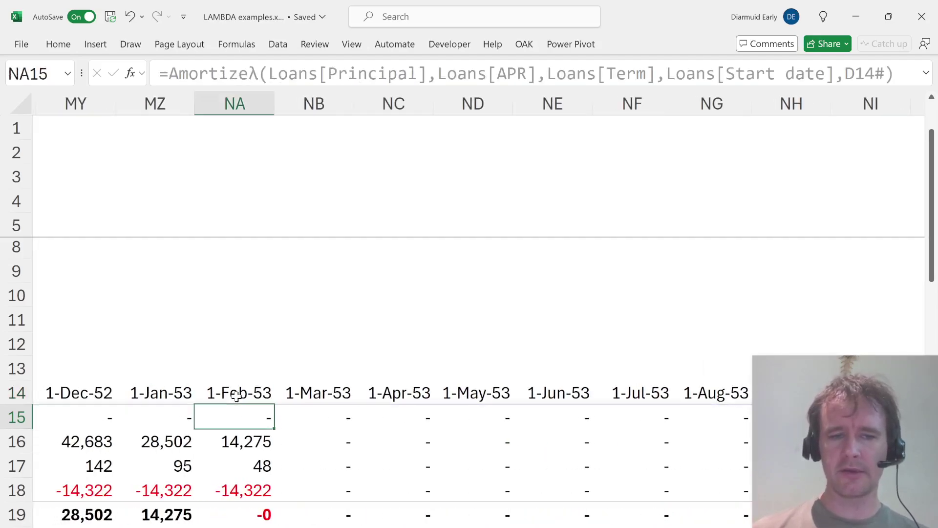
key(Left)
key(Left)
key(Left)
key(Left)
key(Left)
key(Left)
key(Left)
key(Left)
key(Left)
key(Left)
key(Left)
key(Left)
key(Left)
key(Left)
key(Left)
key(Left)
key(Left)
key(Left)
key(Left)
key(Left)
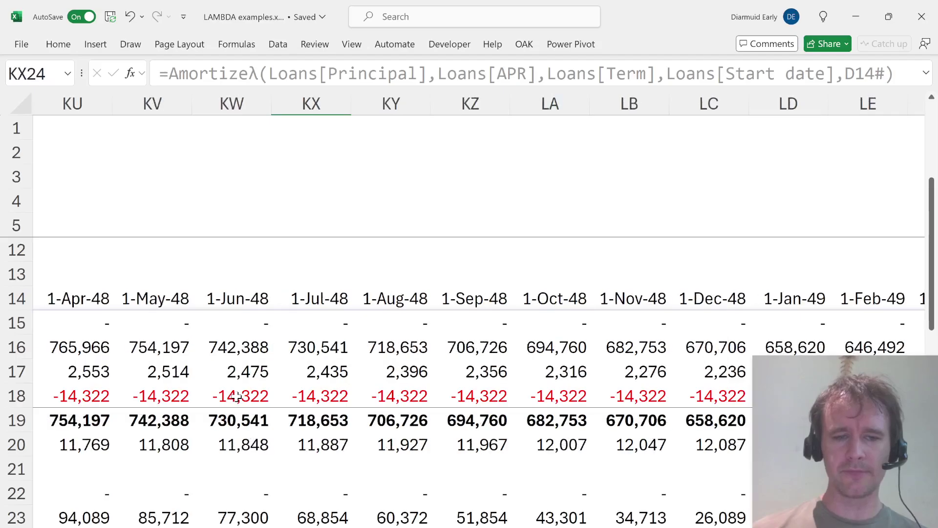
key(Right)
key(Right)
key(Right)
key(Right)
key(Right)
key(Right)
key(Right)
key(Right)
key(Right)
key(Right)
key(Right)
key(Left)
key(Left)
key(Left)
key(Left)
key(Left)
key(Left)
key(Left)
key(Left)
key(Left)
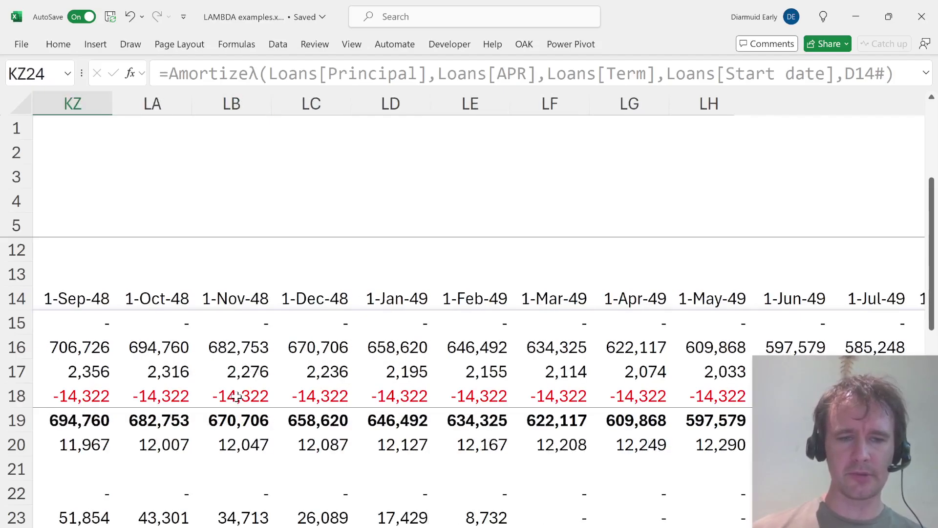
key(Right)
key(Right)
key(Right)
key(Right)
key(Right)
key(shift+Down)
key(shift+Down)
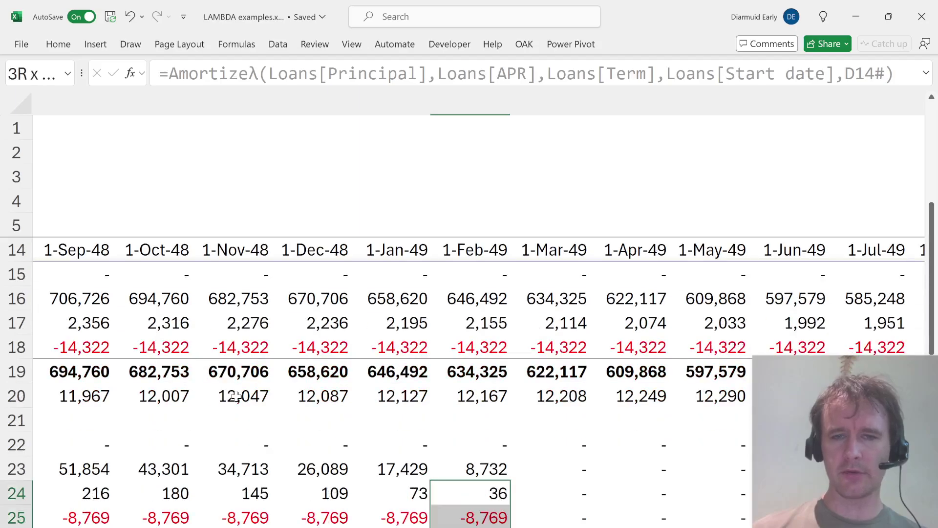
key(Up)
key(ctrl+Up)
key(ctrl+Up)
key(ctrl+Up)
key(ctrl+Up)
key(ctrl+Down)
key(Home)
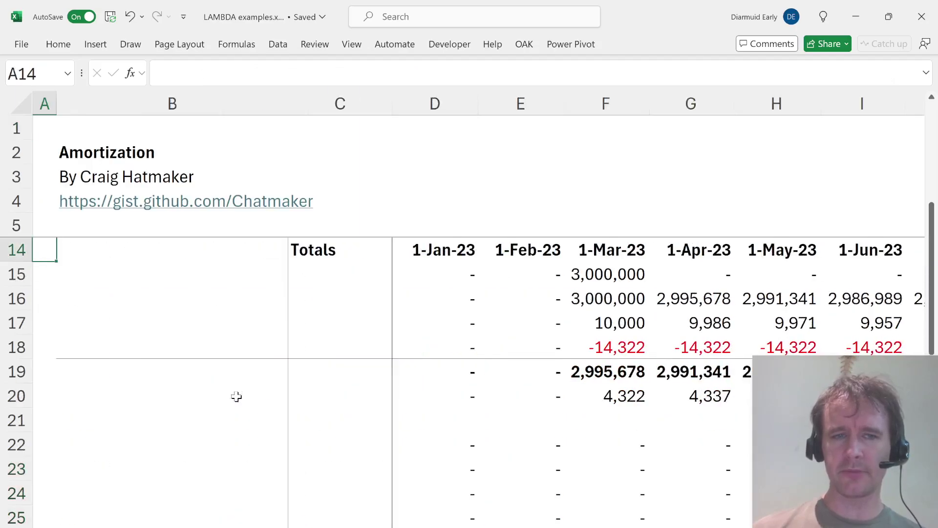
key(Up)
scroll(237, 395, up, 3)
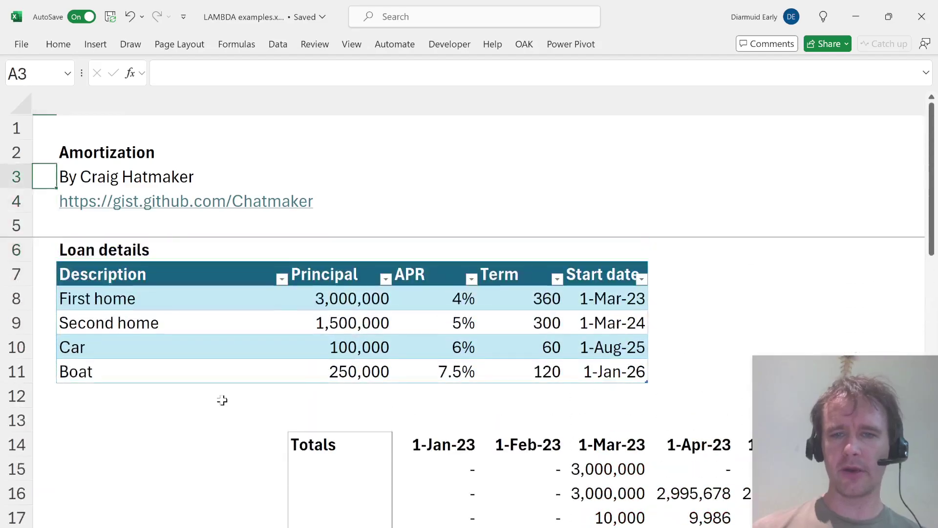
Enter =LabelAmortizeλ(Loans[Description]) in B15 to spill the schedule row labels.
click(612, 318)
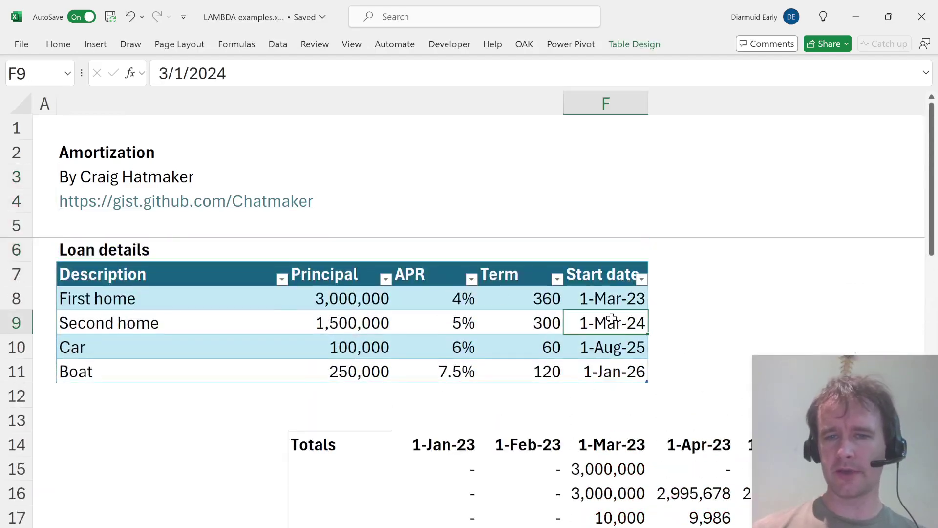
click(205, 474)
text(=)
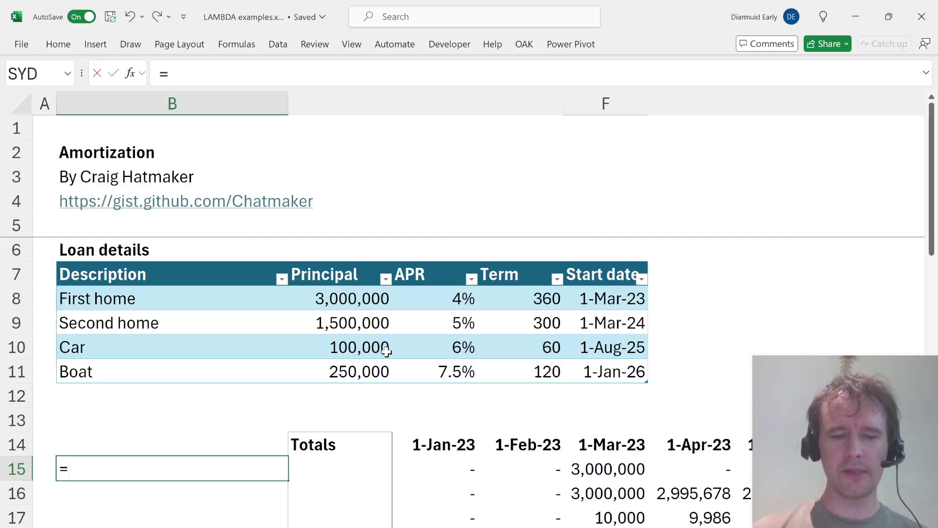
text(la)
key(Tab)
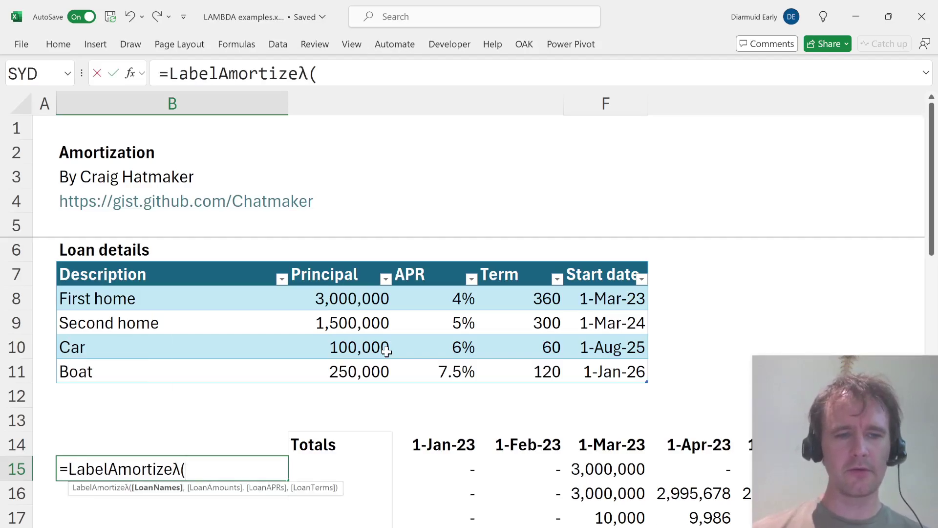
click(159, 262)
key(Return)
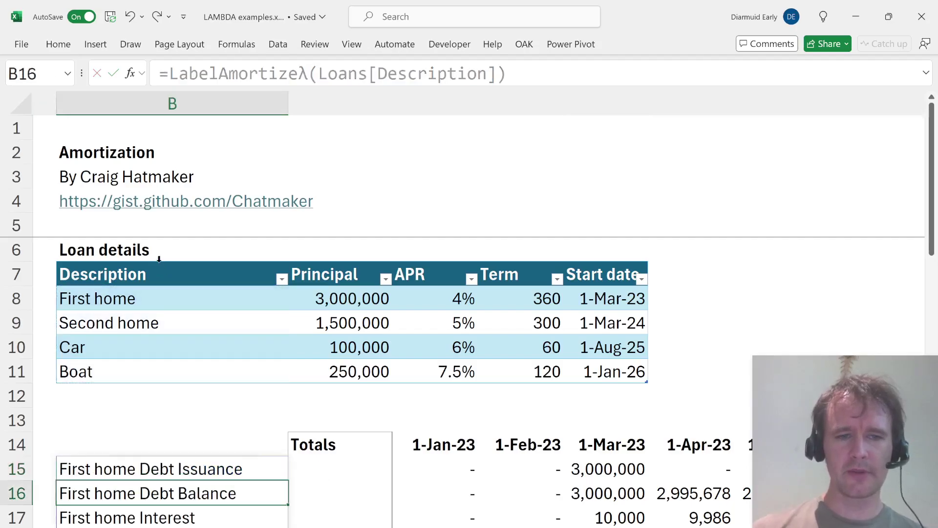
Review the spilled labels such as Debt Services and repayment, selecting the whole label range.
scroll(188, 271, down, 3)
click(194, 274)
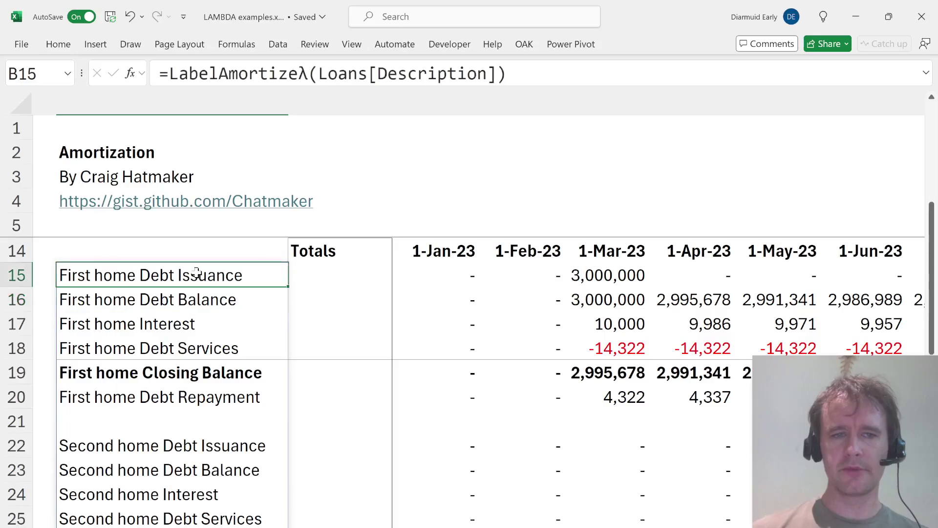
key(Down)
key(Down)
key(Down)
key(Down)
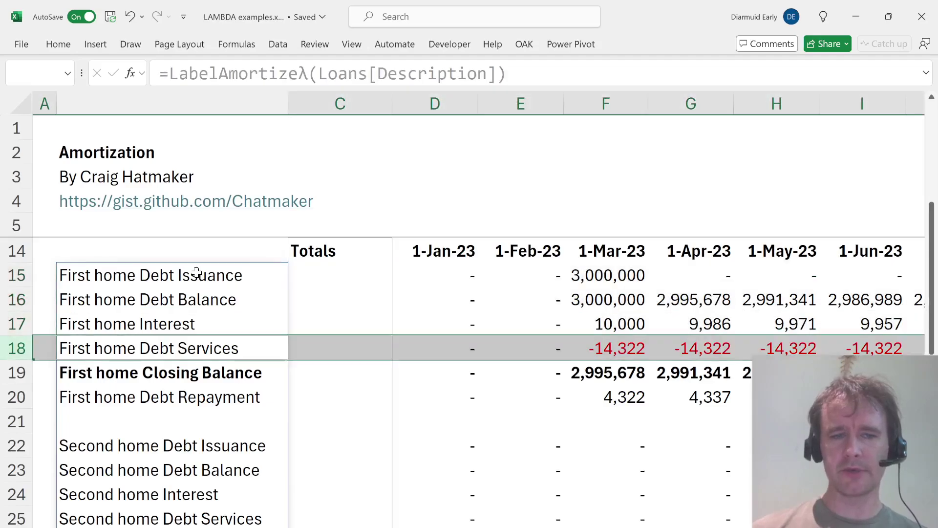
key(Down)
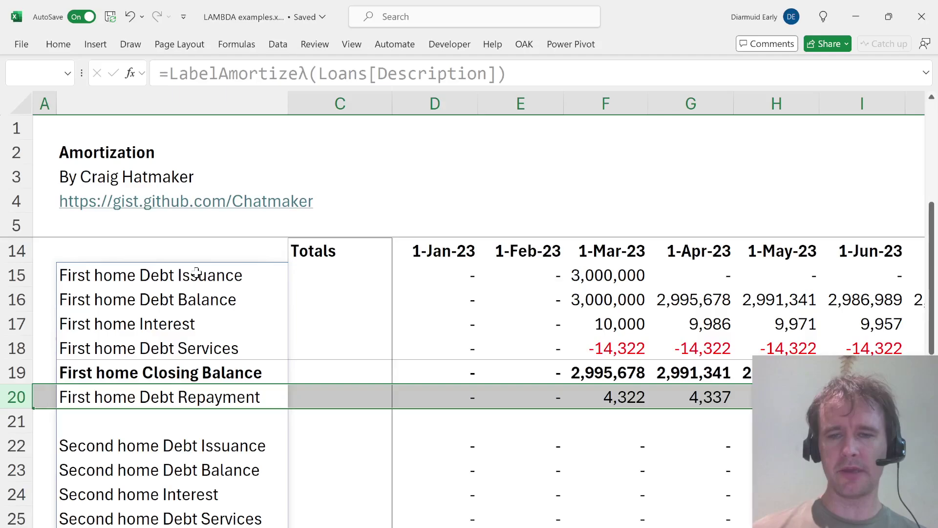
key(Up)
key(Up)
click(197, 272)
key(ctrl+shift+Down)
scroll(138, 314, up, 5)
scroll(129, 323, down, 7)
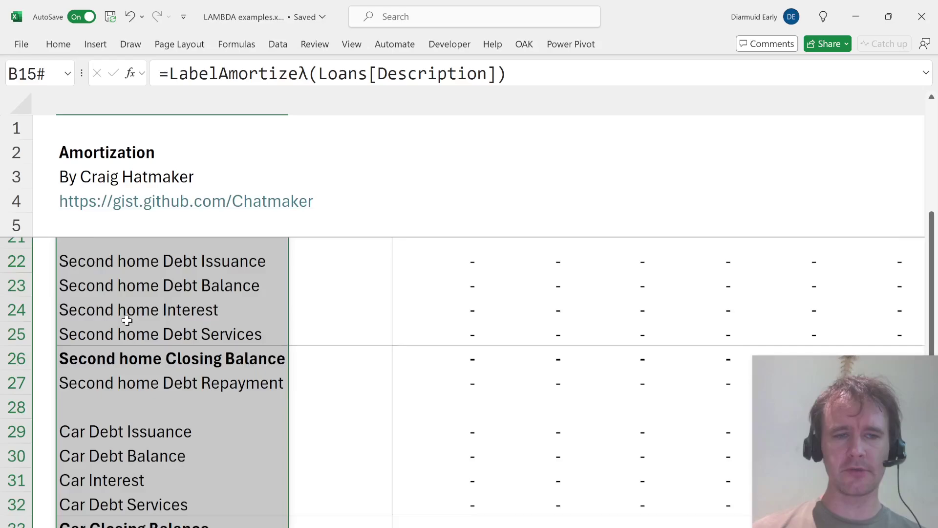
scroll(127, 320, up, 9)
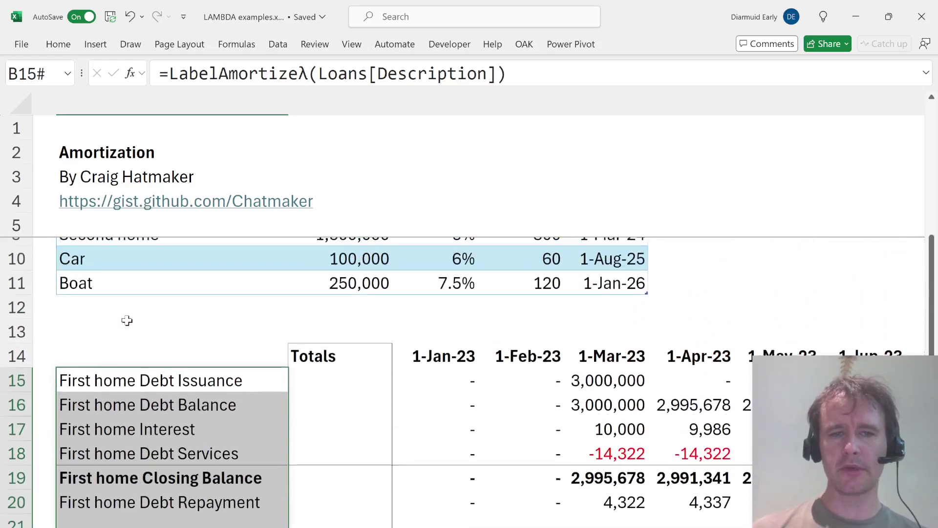
Enter =SumAmortizeλ(D15#) in the first Totals cell to sum each schedule row.
click(349, 386)
text(=amo)
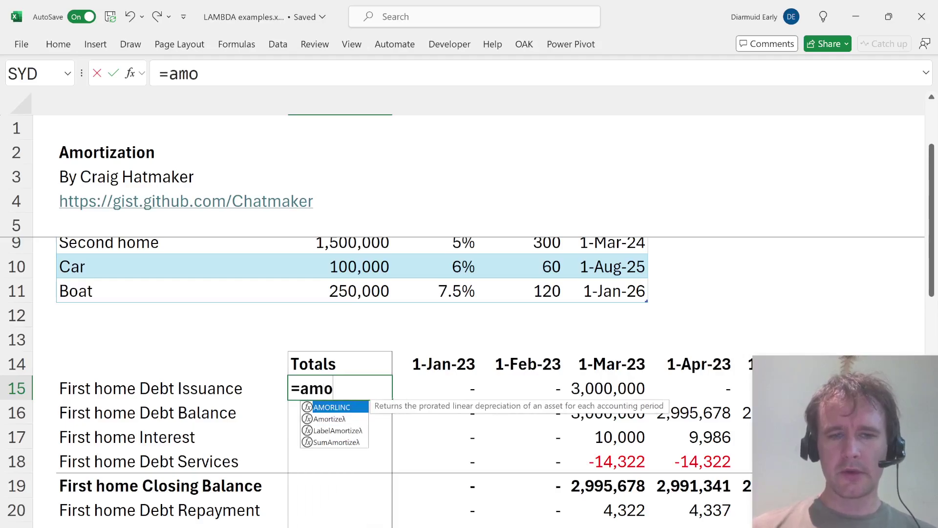
key(Down)
key(Down)
key(Down)
key(Tab)
key(Right)
text(#)
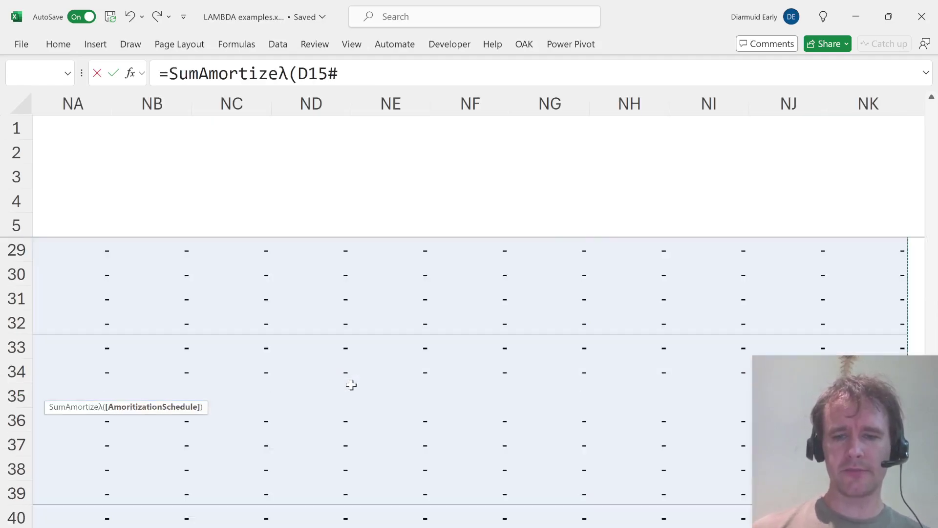
key(Return)
key(Up)
key(Left)
key(Left)
key(Up)
key(Up)
key(Up)
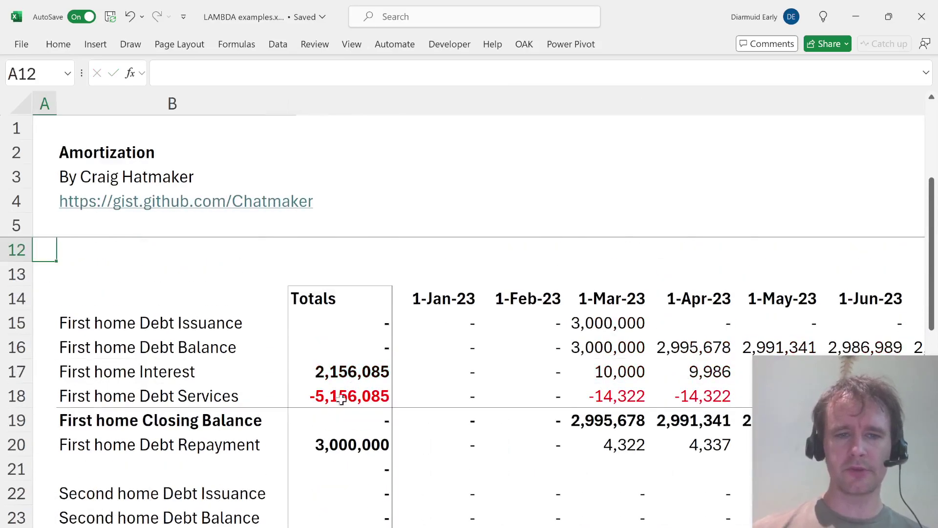
Check the totals: First home repayment 3,000,000, Interest 2,156,085, Debt Services and Second home repayment.
click(323, 443)
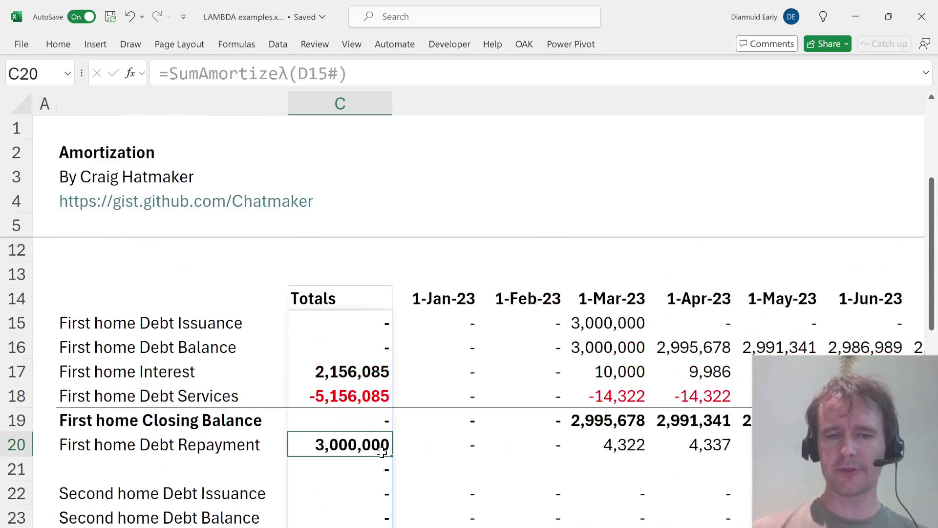
scroll(394, 423, down, 1)
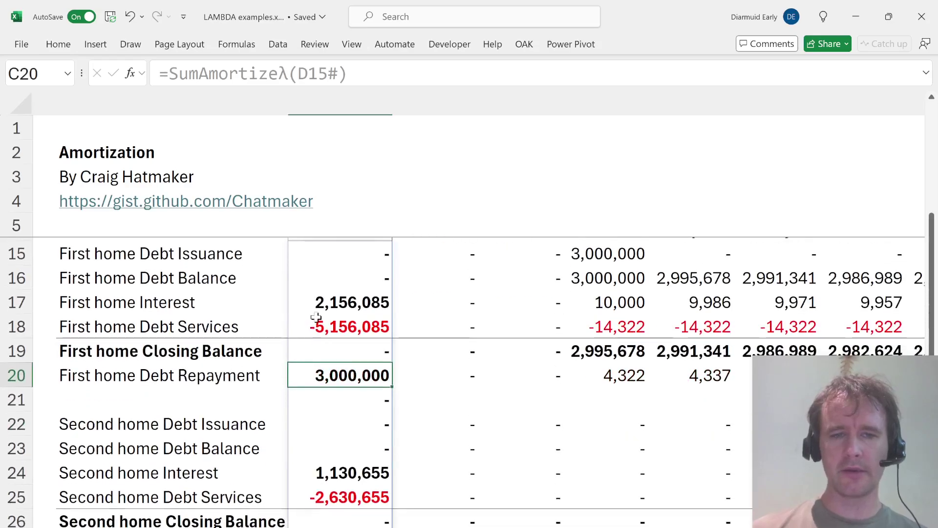
click(321, 306)
click(334, 325)
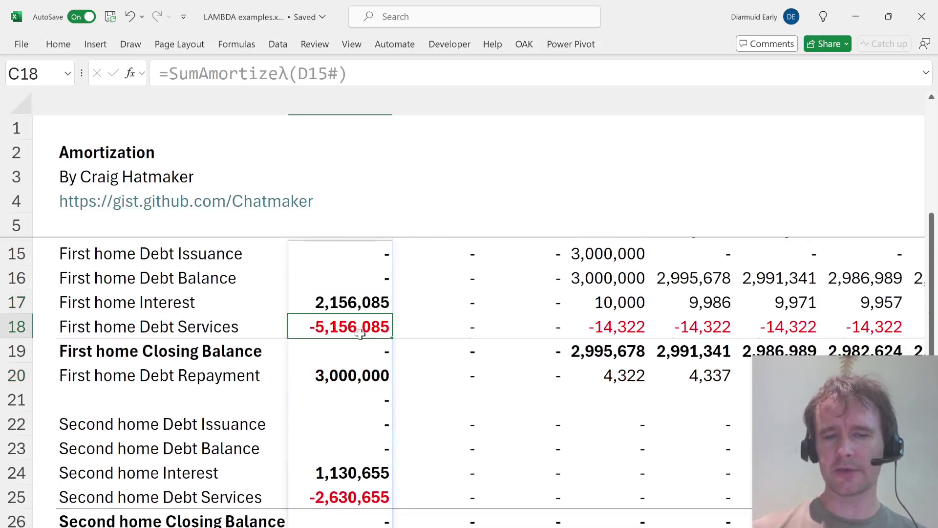
scroll(365, 387, down, 1)
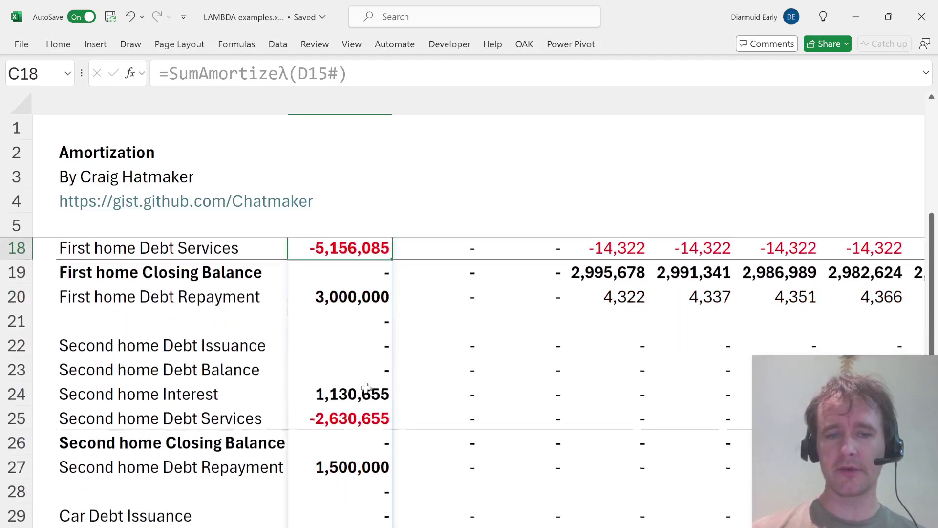
click(341, 454)
scroll(342, 456, down, 2)
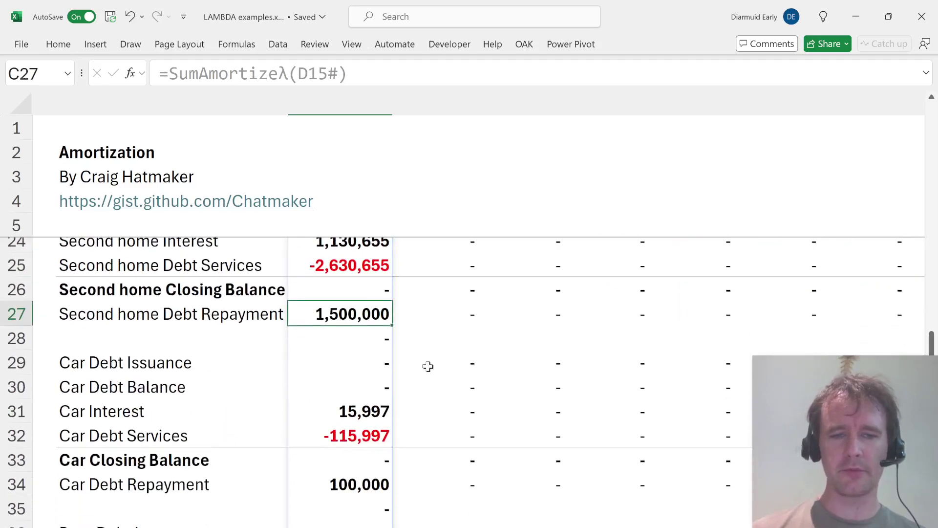
scroll(427, 366, up, 4)
scroll(428, 367, up, 2)
key(ctrl+Home)
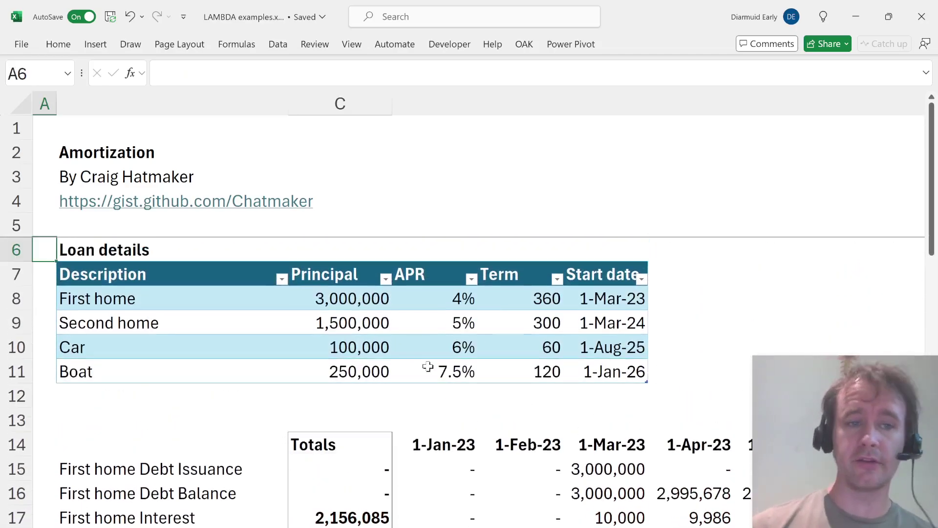